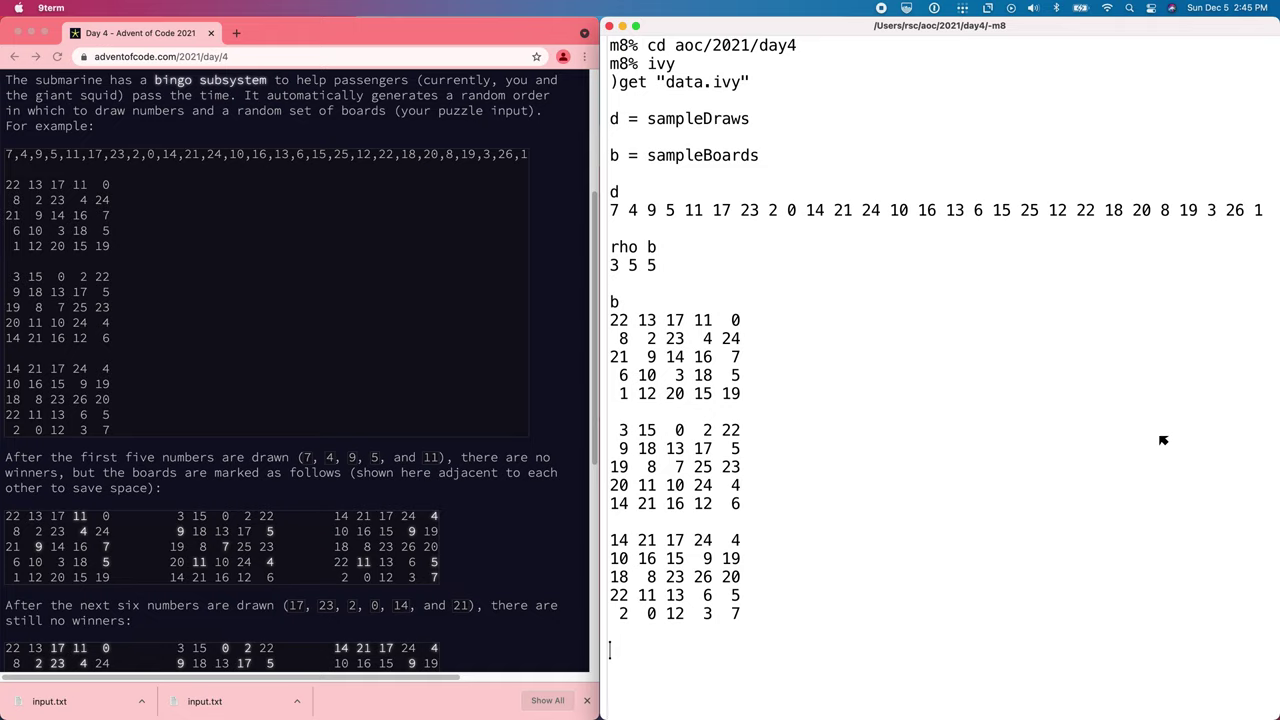
- Find which board numbers are among 1 2 3, then mark them -1 with b | -b in 1 2 3
scroll(1163, 440, "down", 4)
scroll(1163, 440, "down", 4)
type("b in")
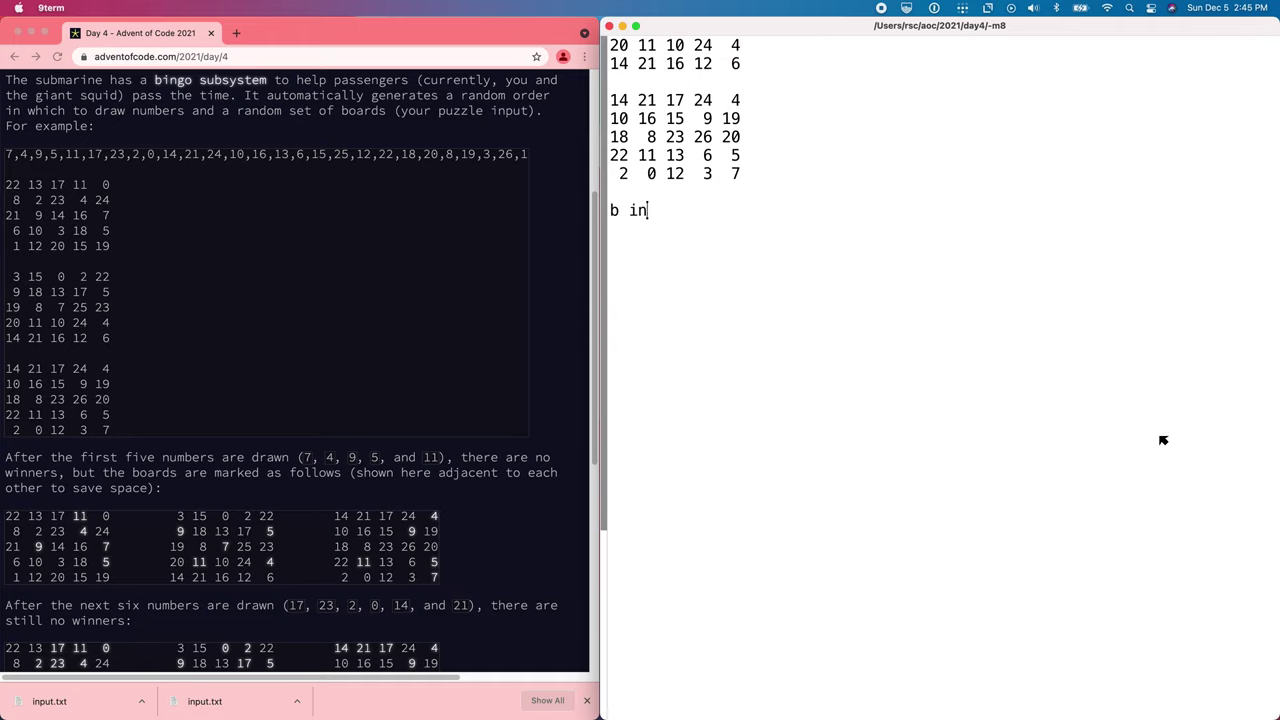
type(" 1 2 3")
key("Return")
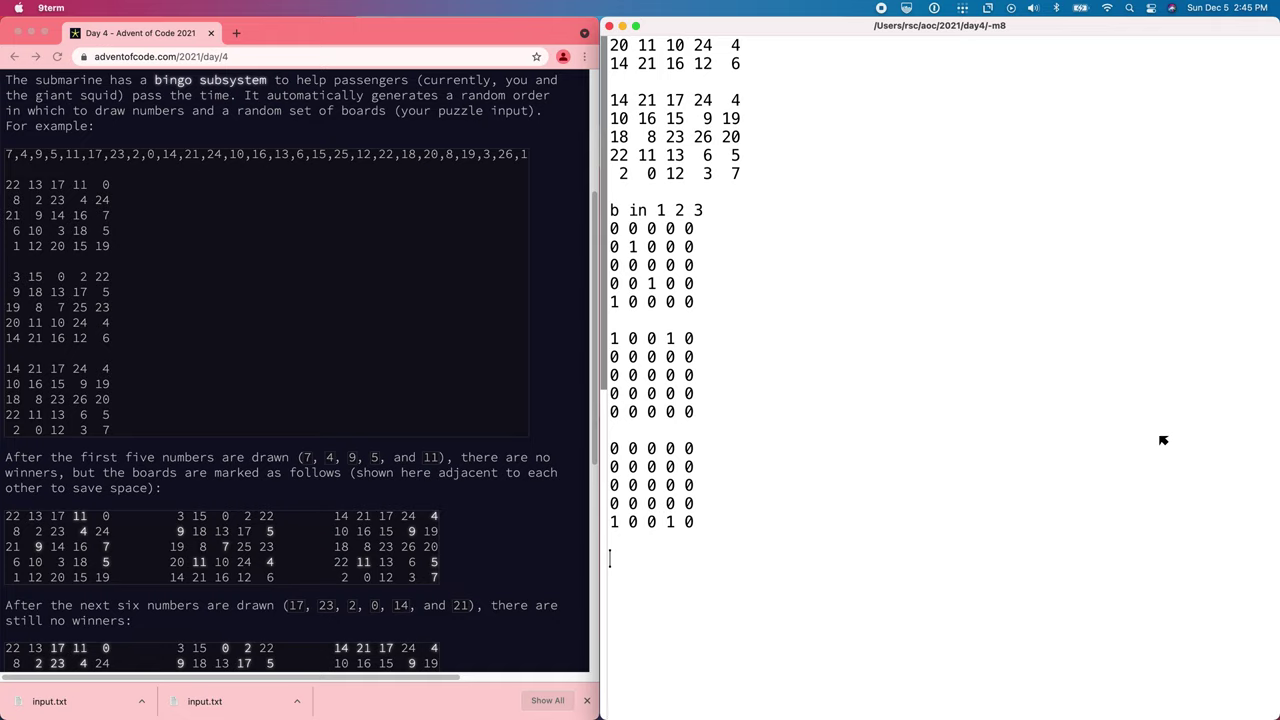
type("b | -b")
type(" in 1 2 3")
key("Return")
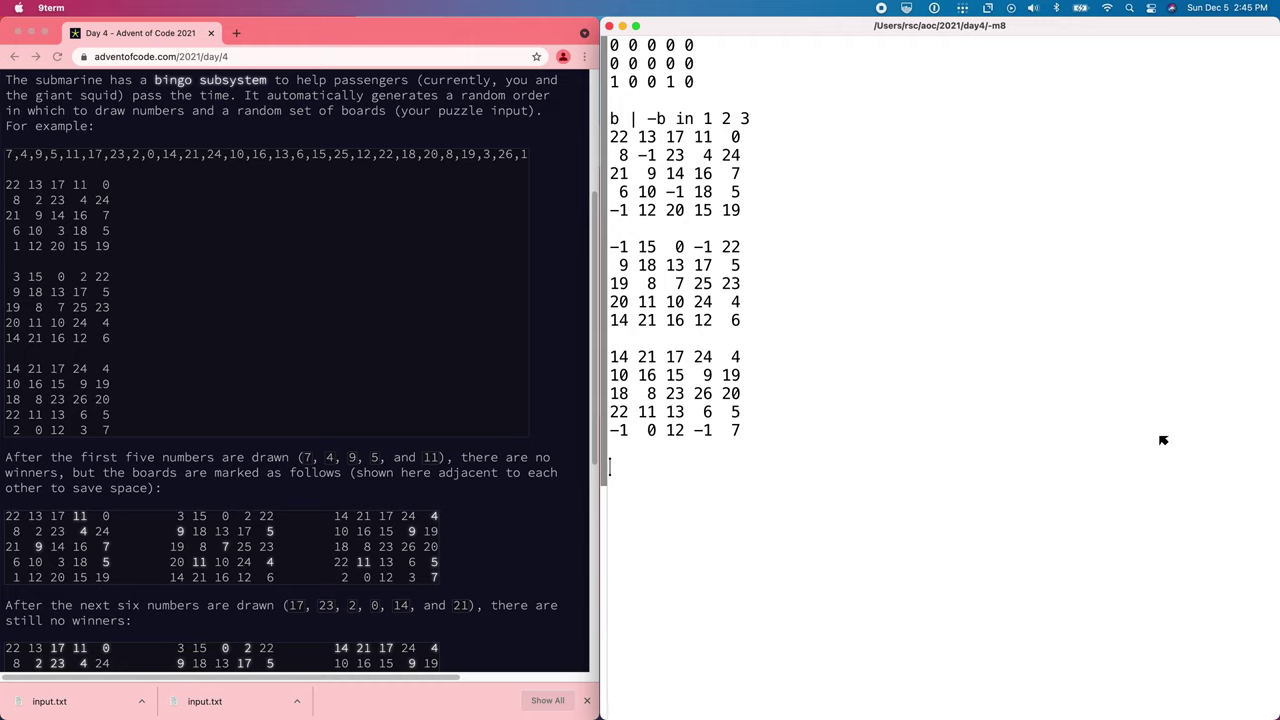
type("op d play b = b | ")
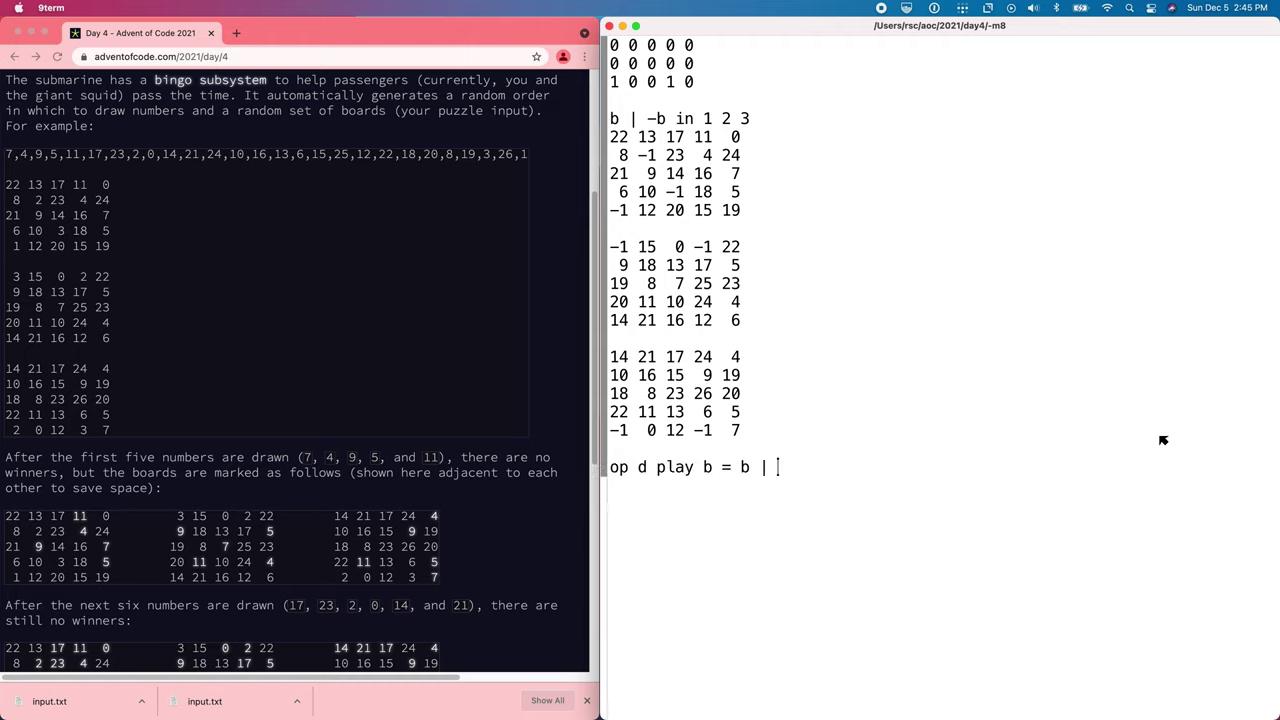
type("-b in d")
key("Return")
type("b = 2 4 ")
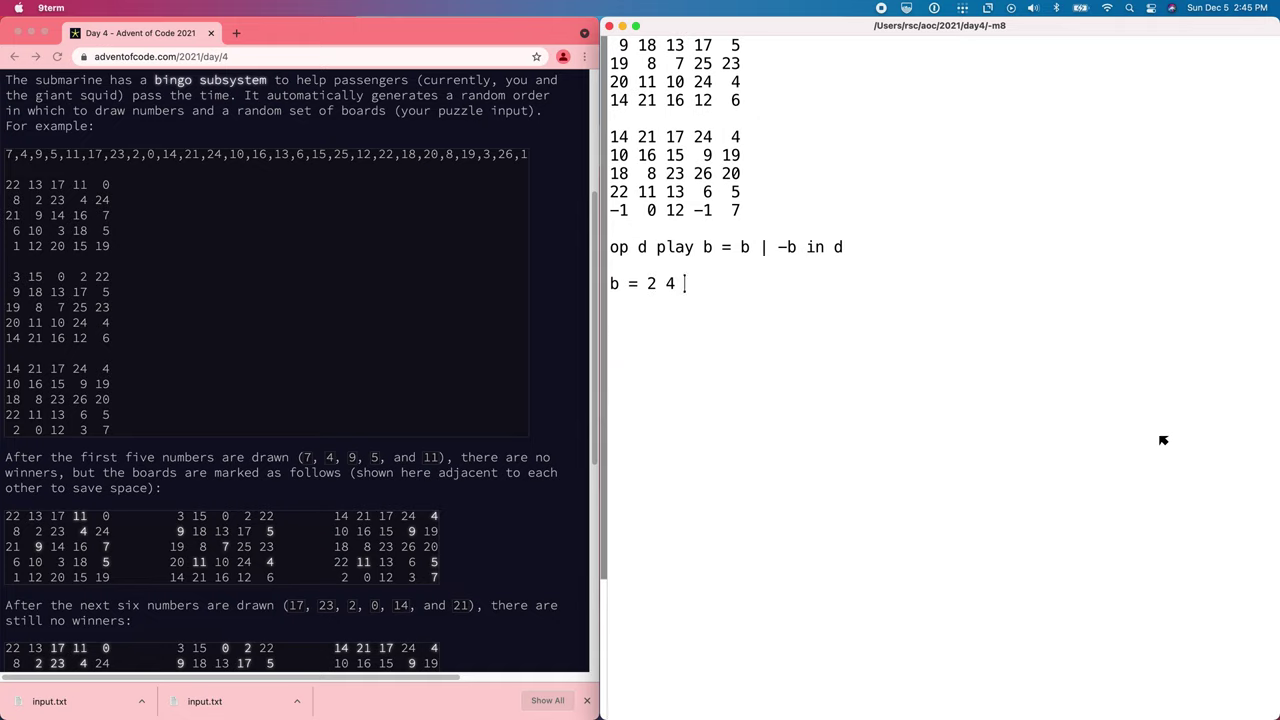
type("8 12 17 23 2")
type("4 25 play b")
key("Return")
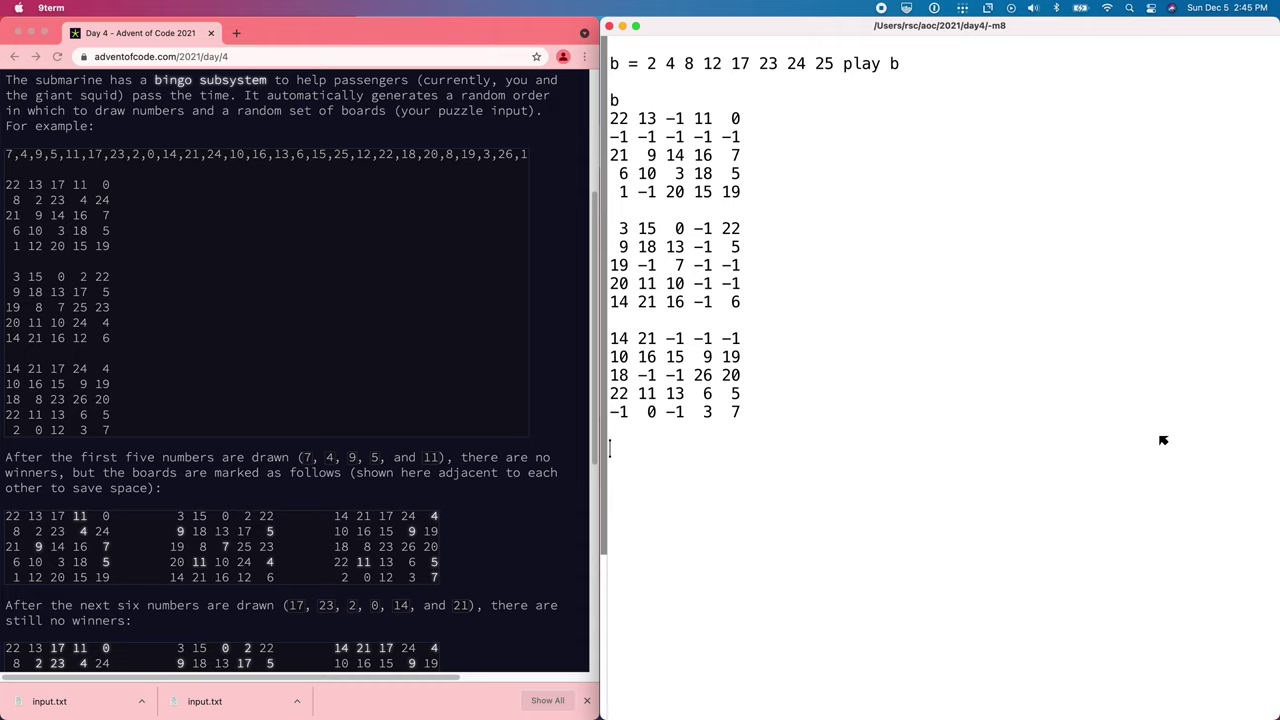
- Show the marked cells with b<0 and confirm +/1 2 3 gives 6
type("b")
type("<0")
key("Return")
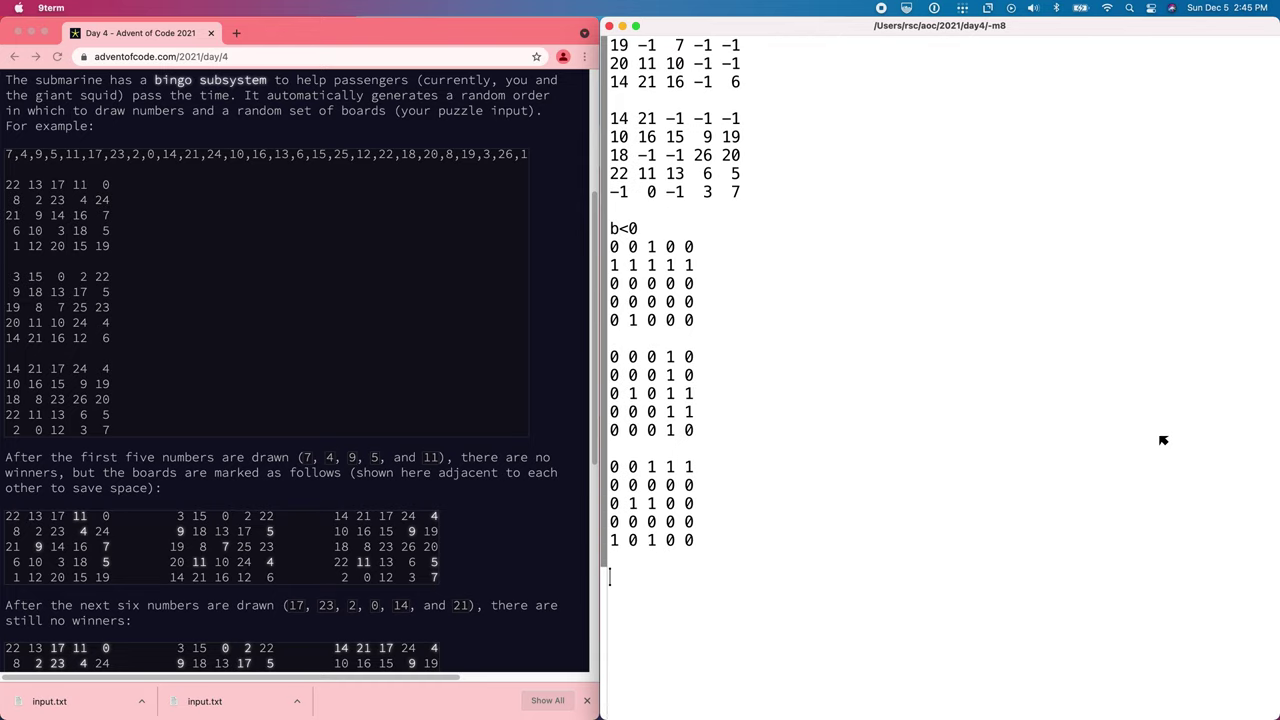
type("+/")
type("1 2 3")
key("Return")
scroll(1163, 440, "down", 4)
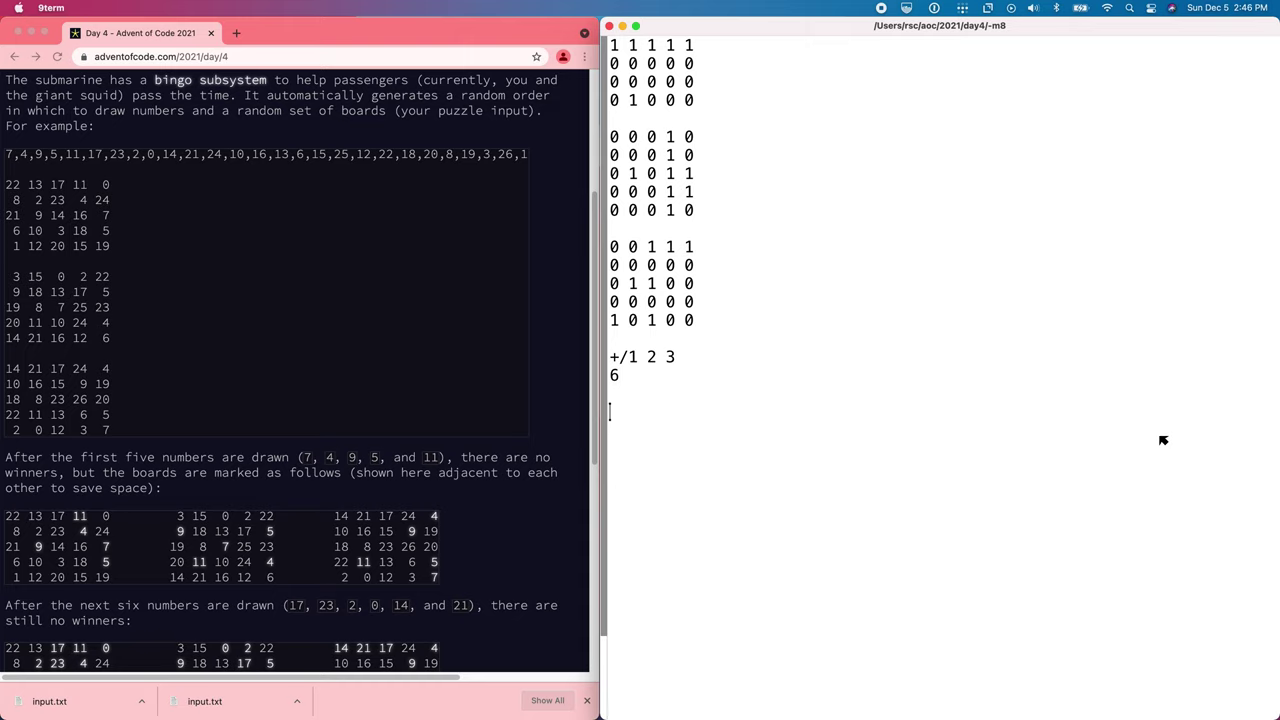
- Reduce with and/b<0, or/b<0 and or/and/b<0, finding only board one has a full row (1 0 0)
type("and/b<0")
key("Return")
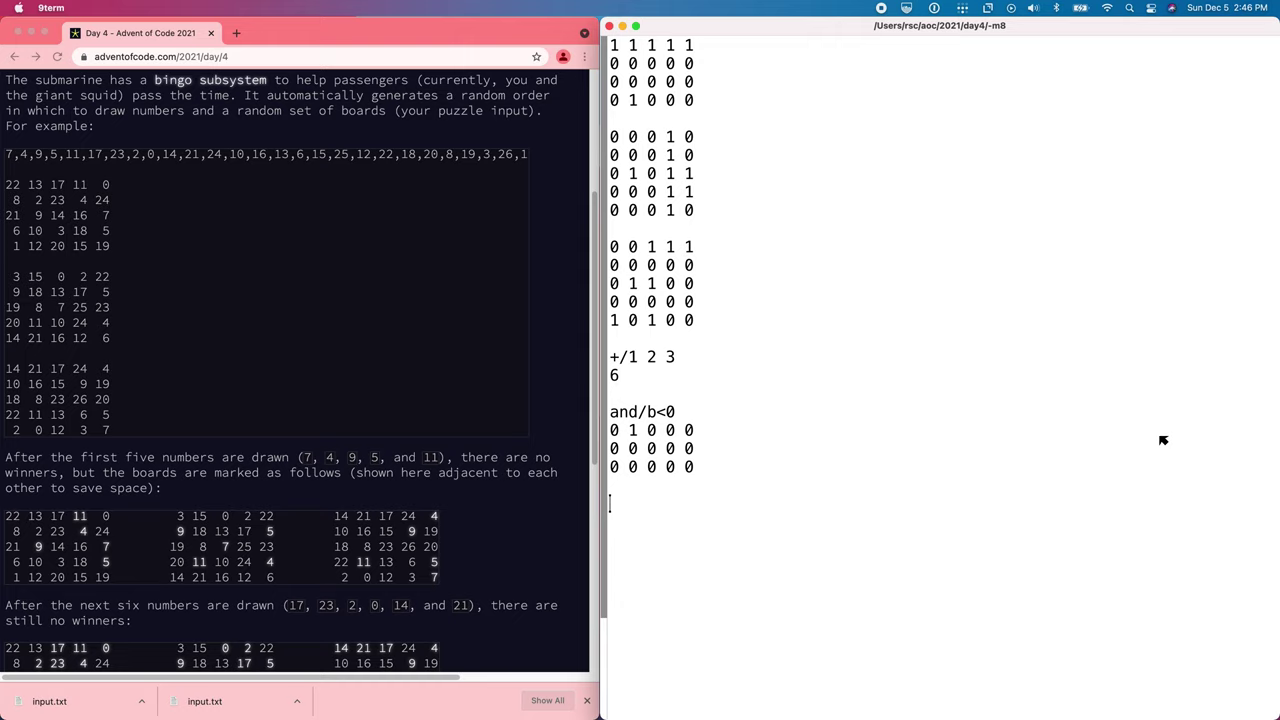
type("or/")
type("b<0")
key("Return")
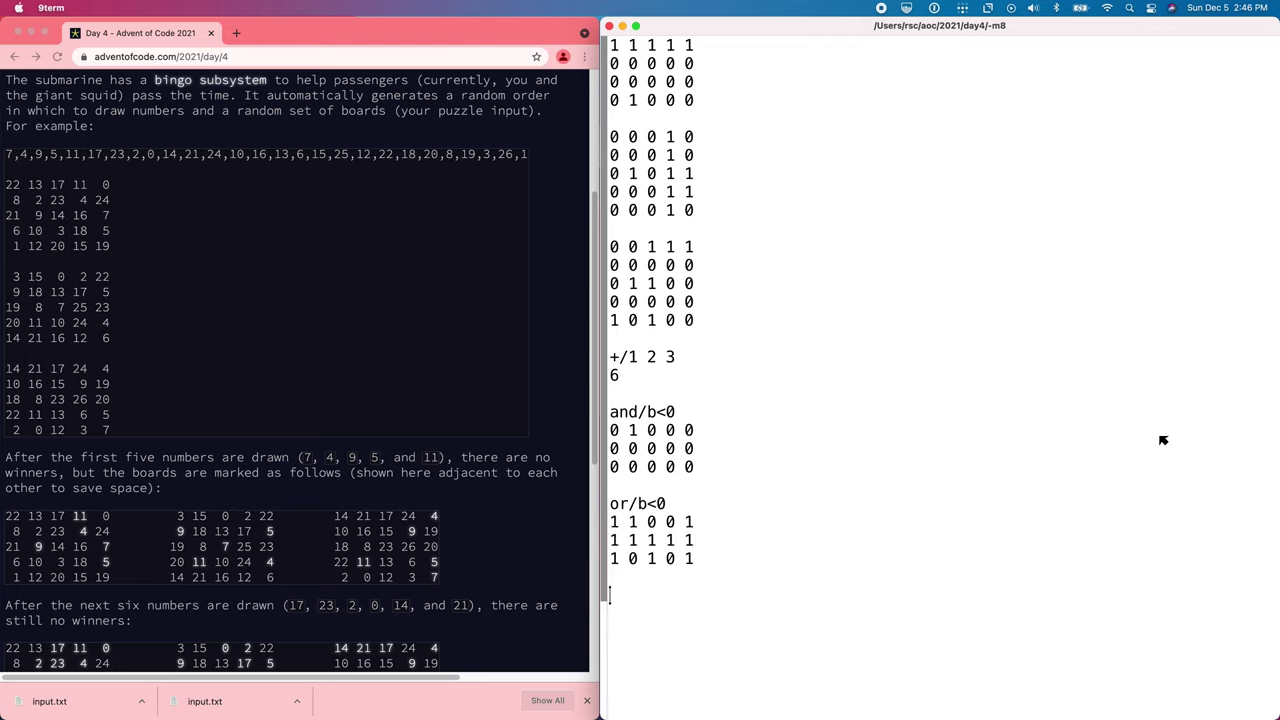
type("or/and/b")
type("<0")
key("Return")
scroll(1163, 440, "down", 5)
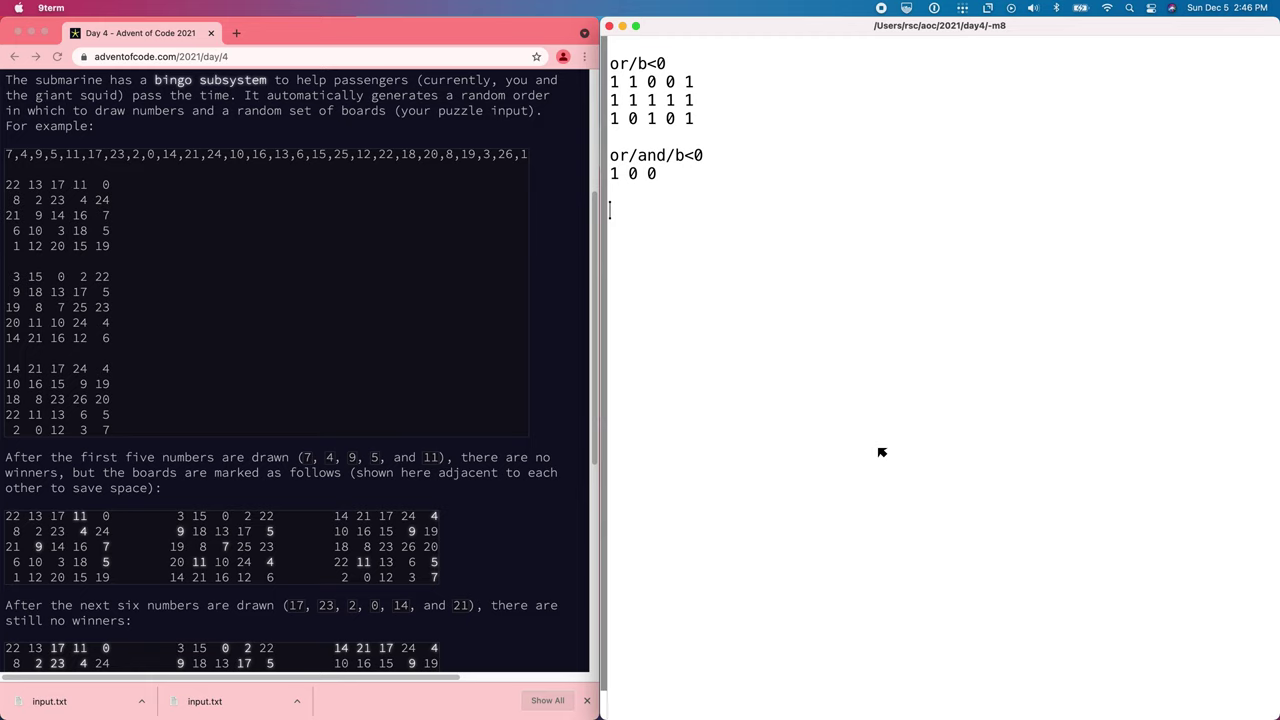
- Compare transp b with 1 3 2 transp b, which swaps rows and columns within each board
type("transp b")
key("Return")
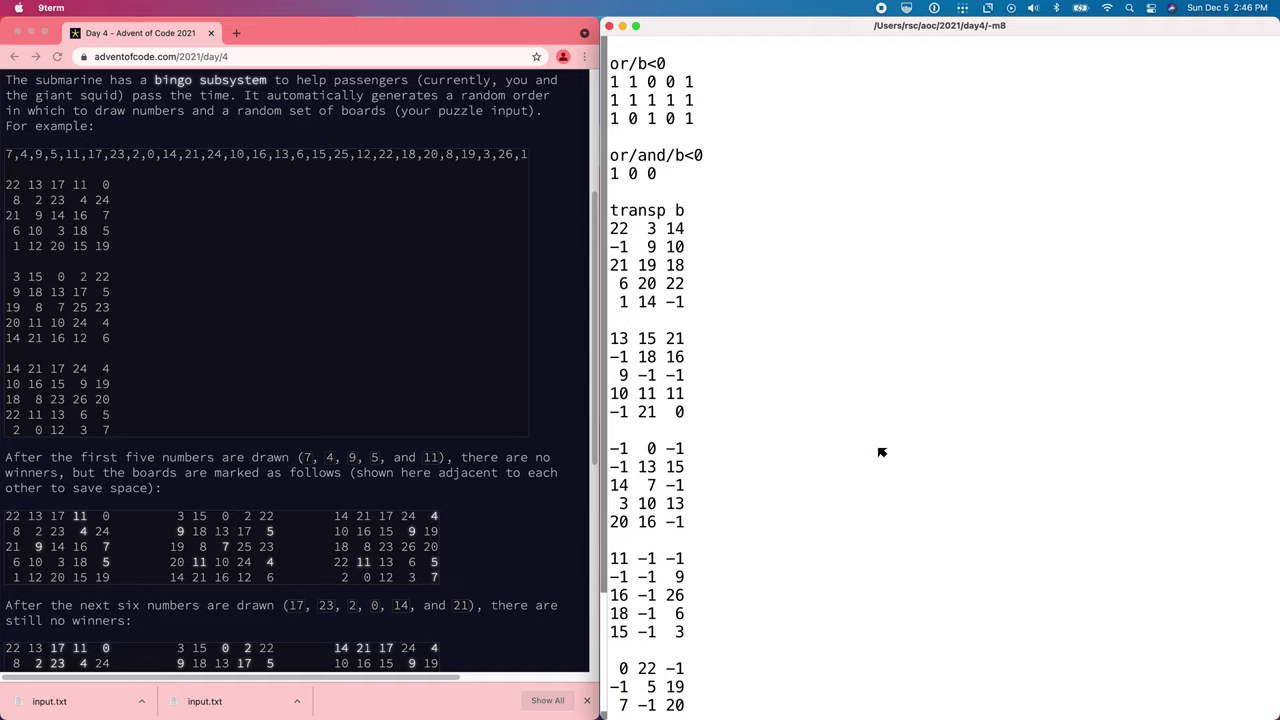
scroll(881, 452, "down", 4)
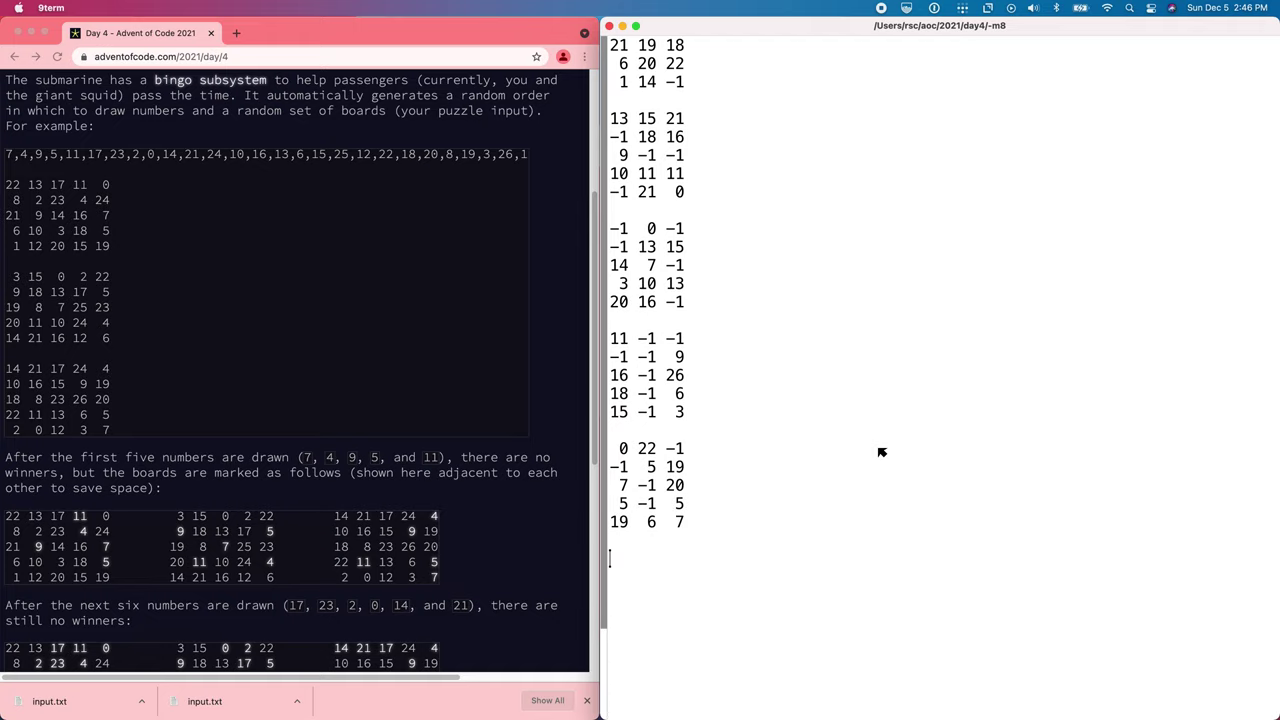
scroll(881, 452, "down", 4)
type("1 3")
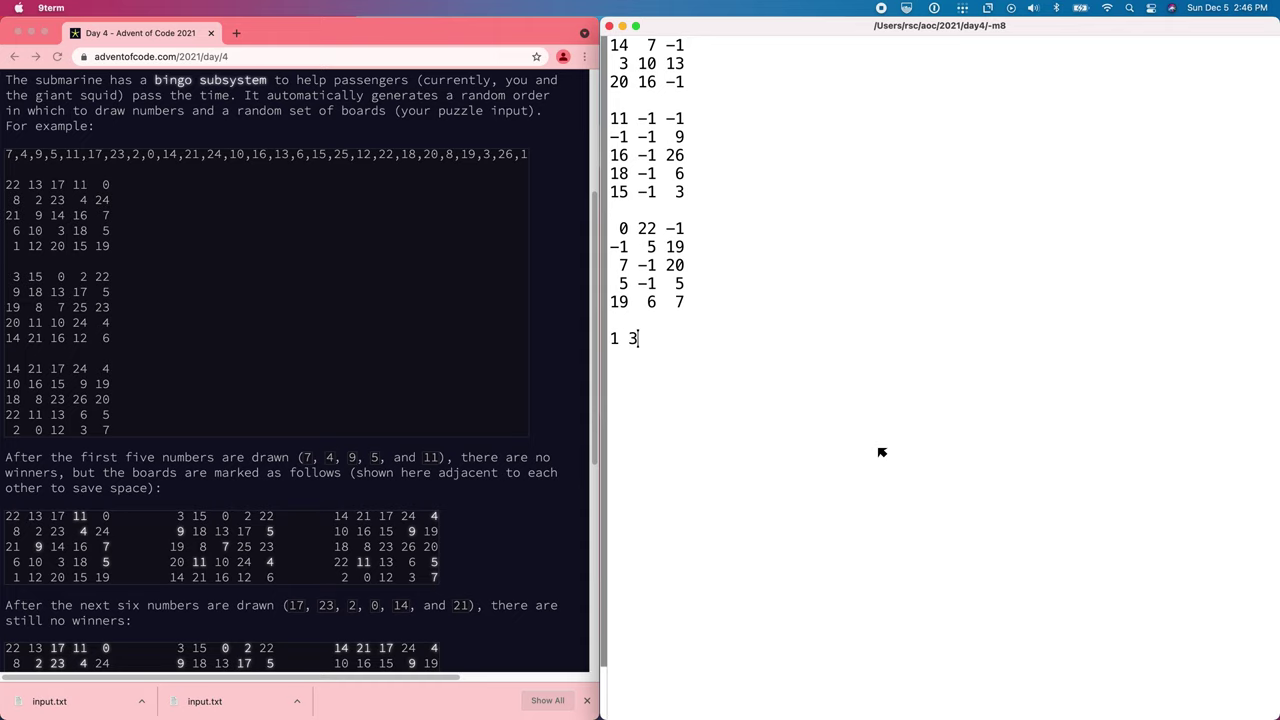
type(" 2 transp b")
key("Return")
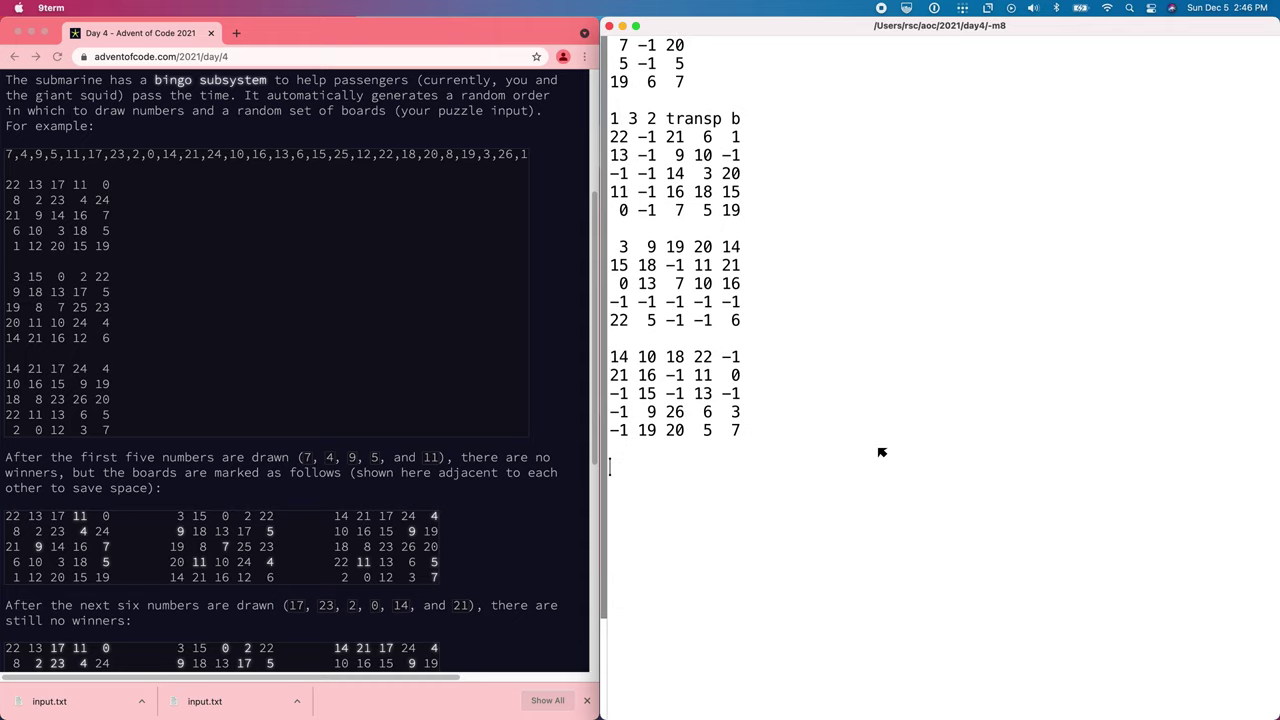
- Find full columns with or/and/_<0 (0 1 0) and enter the combined row-or-column win operator definition
type("or/and/_<")
type("0")
key("Return")
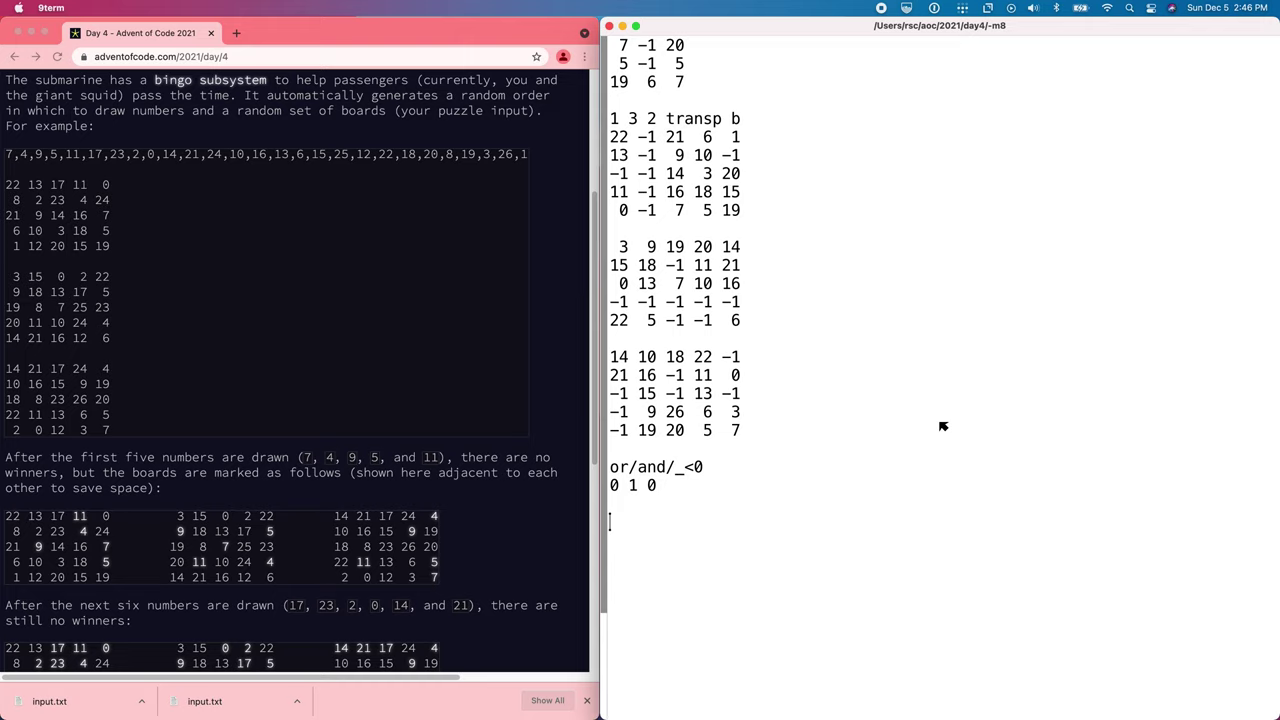
type("op win b =")
type(" (or/and/")
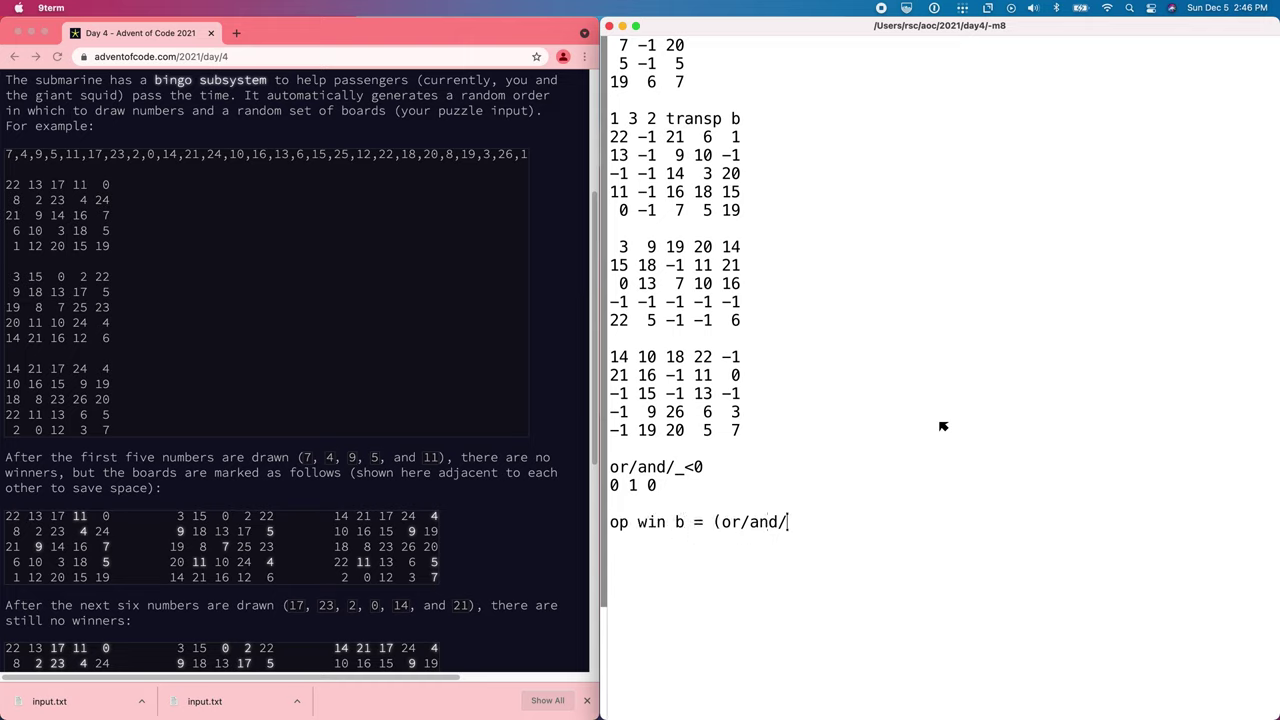
type("b<0) or (o")
type("r/and/1 3 2 transp")
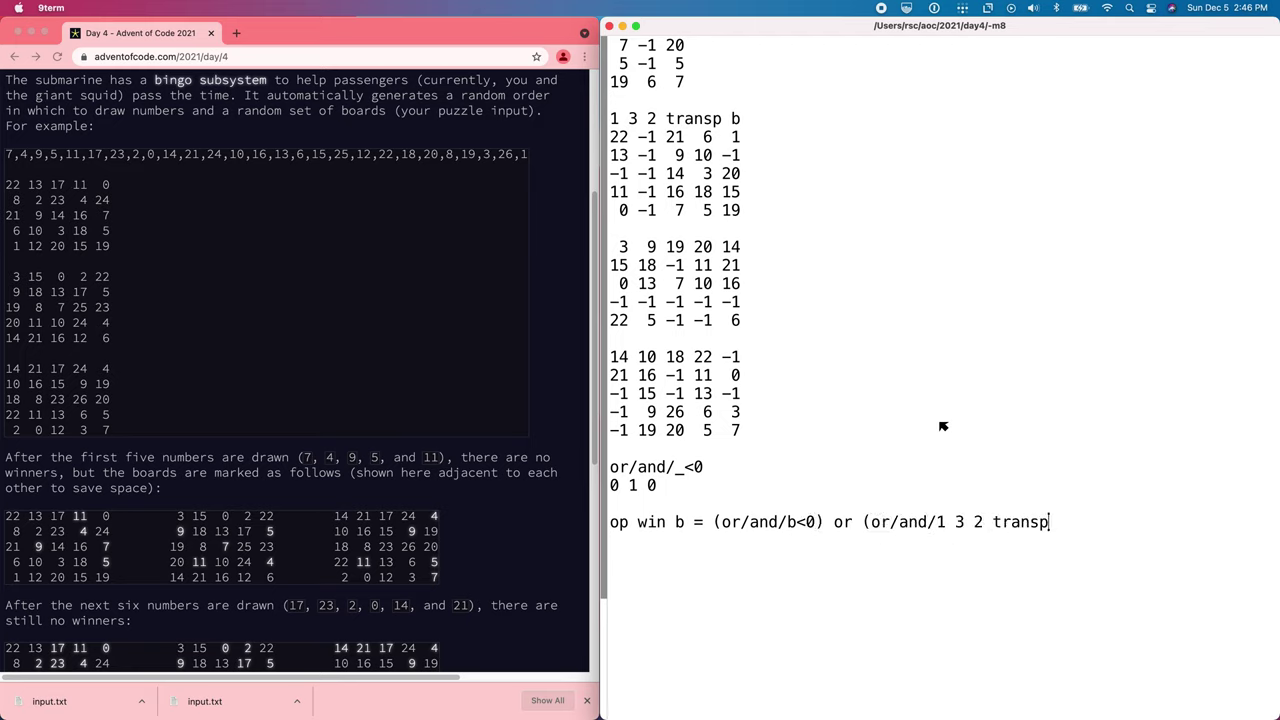
type(" b<0)")
- Finish the win operator and run win b, getting 1 1 0
key("Return")
type("win b")
key("Return")
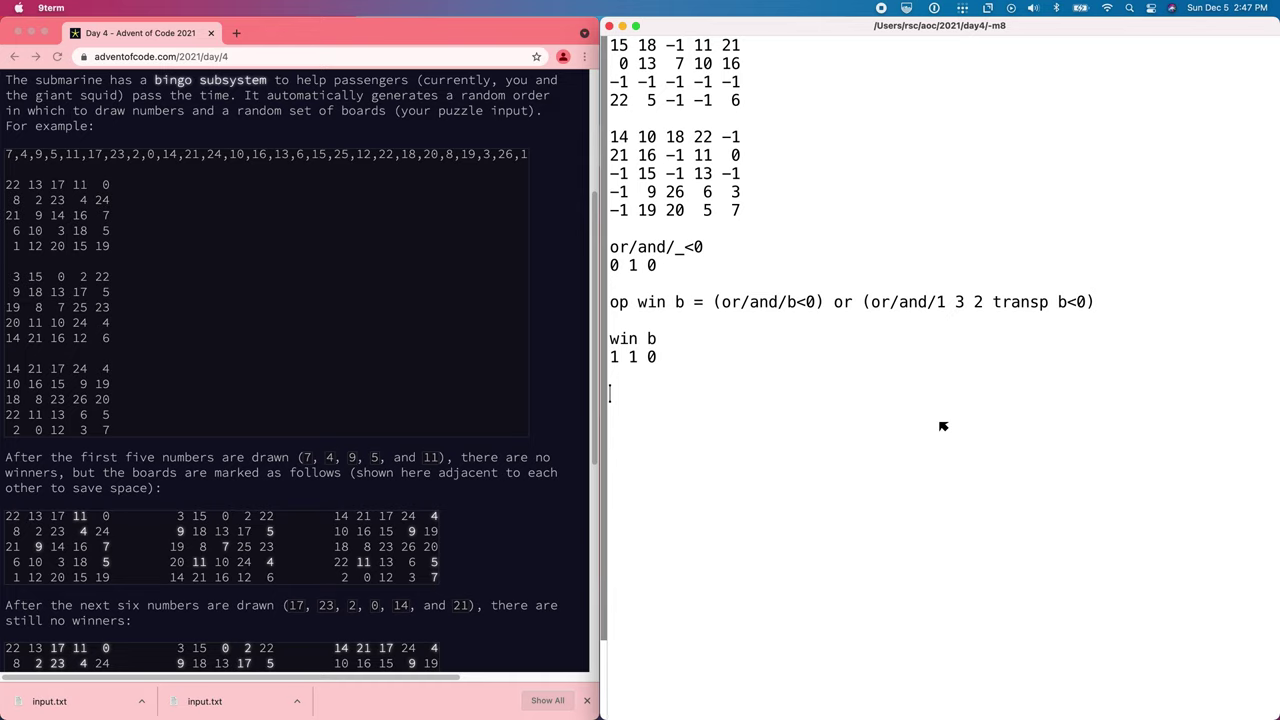
- Zero marked cells with b*b>=0 and sum the rest per board: 210 209 235
type("b*b>=0")
key("Return")
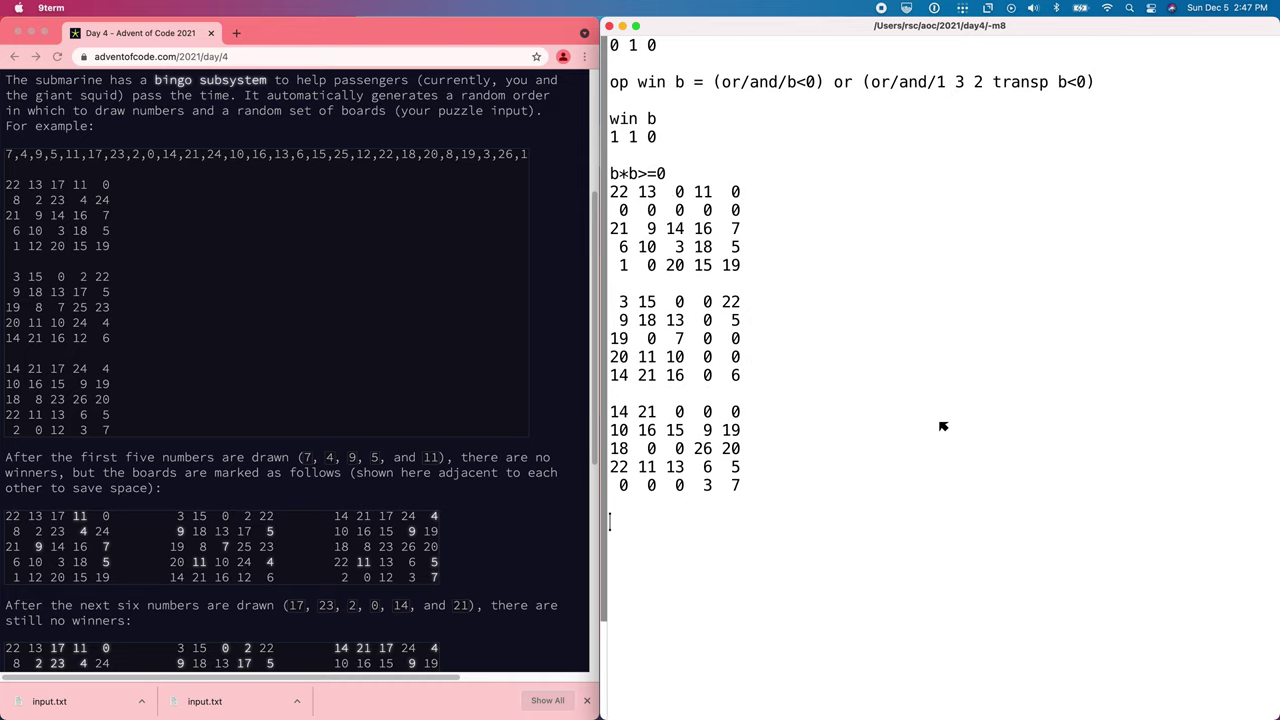
type("+/+/")
type("b*b>=0")
key("Return")
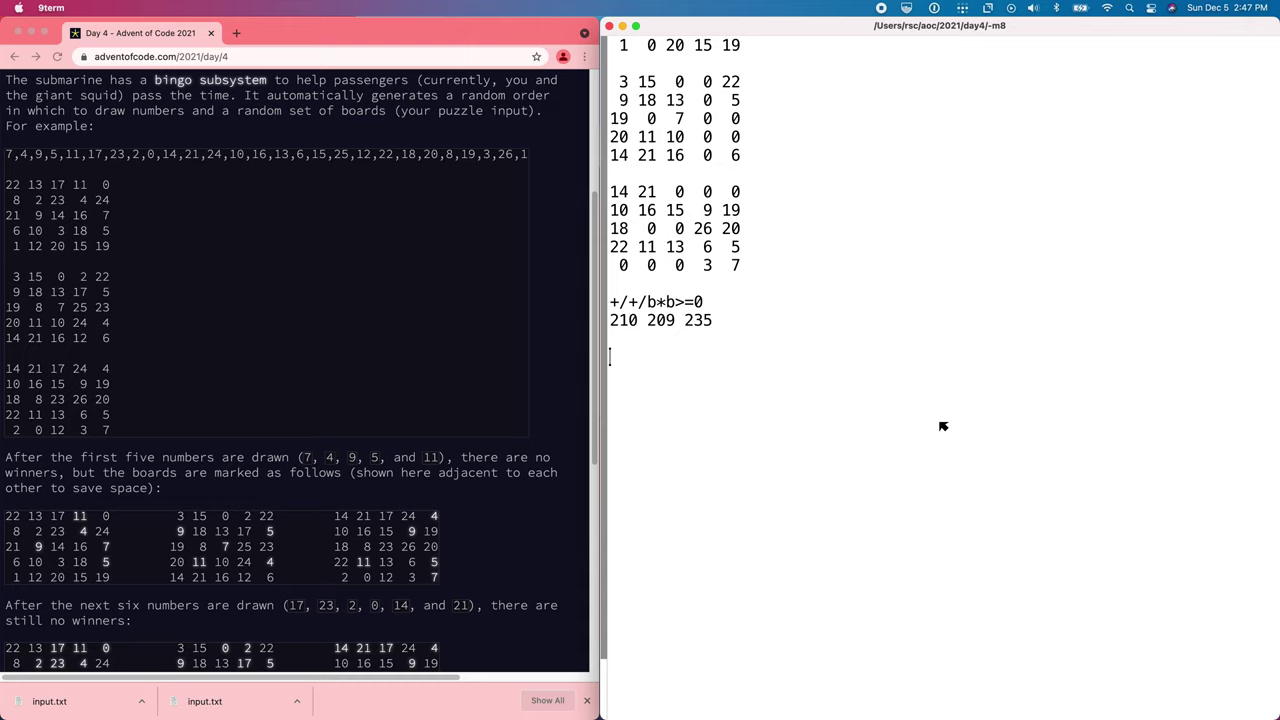
- Define op score b = +/+/b*b>=0 to sum each board's unmarked numbers
type("op score b = +")
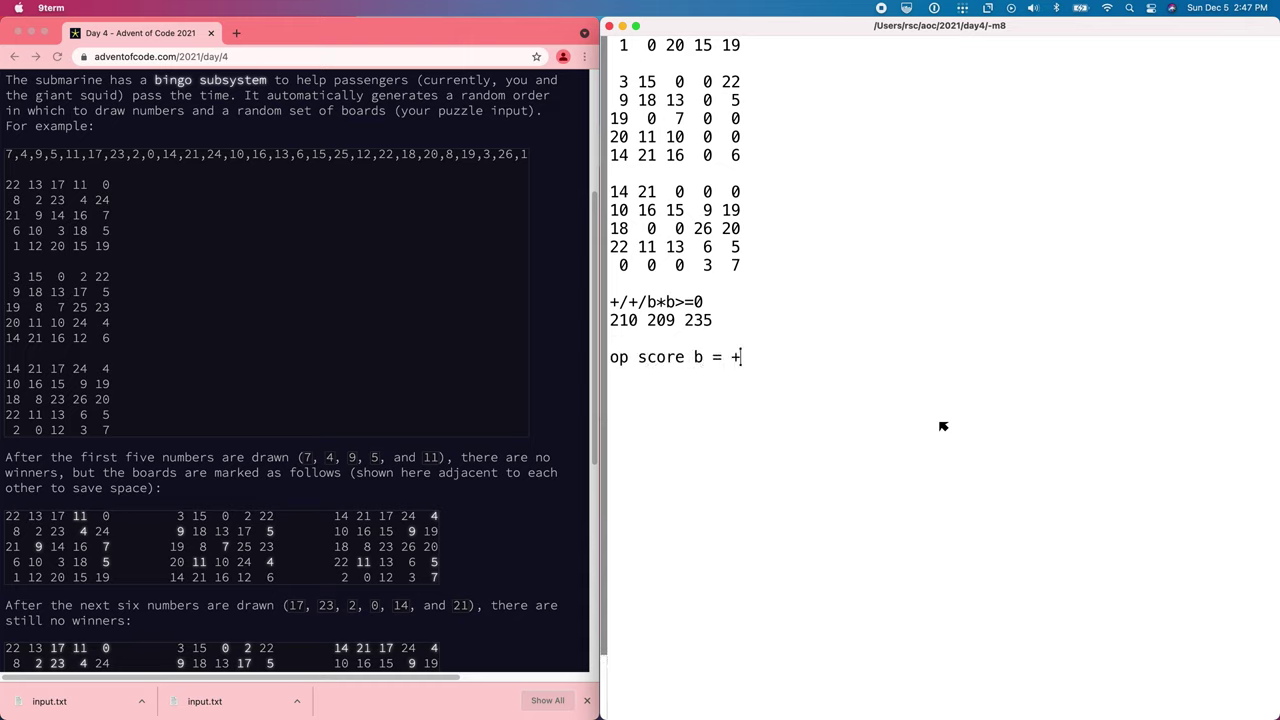
type("/+/b*b>=0")
key("Return")
scroll(942, 426, "down", 4)
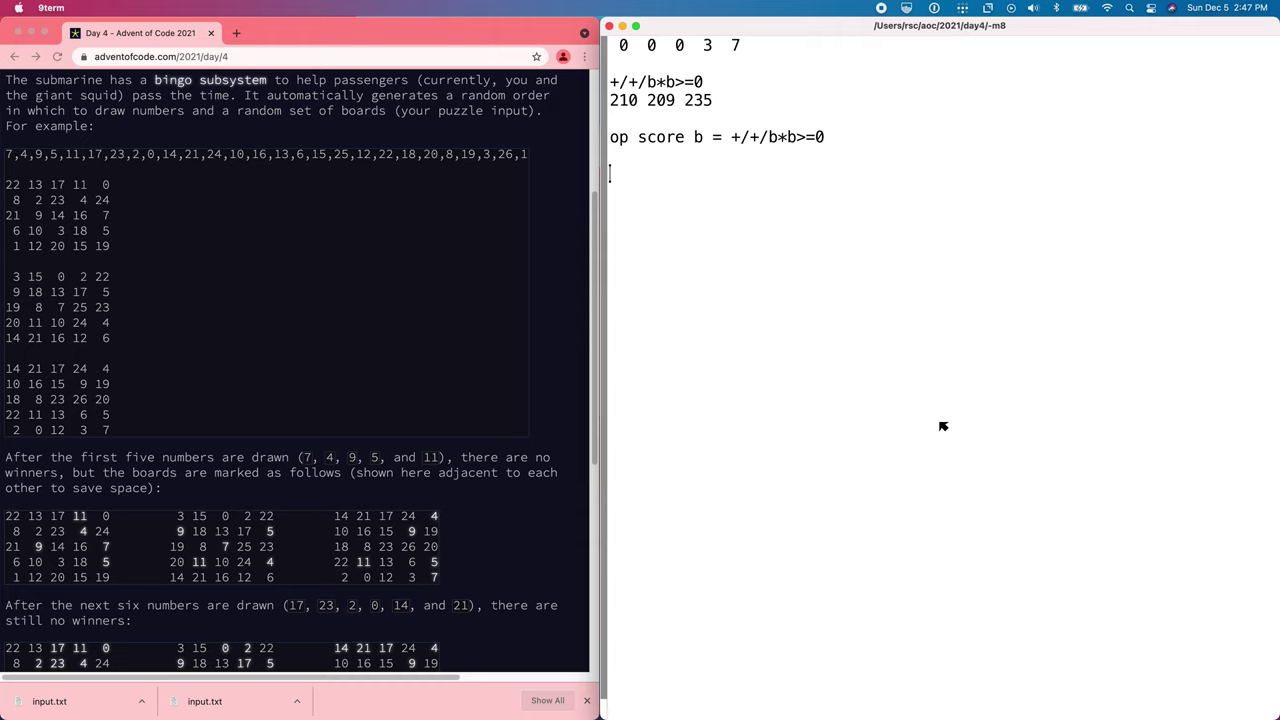
- Try (win b) sel b, which hits a bad length error, then select winners via transp (win b) sel transp b
type("(win ")
type("b) sel b")
key("Return")
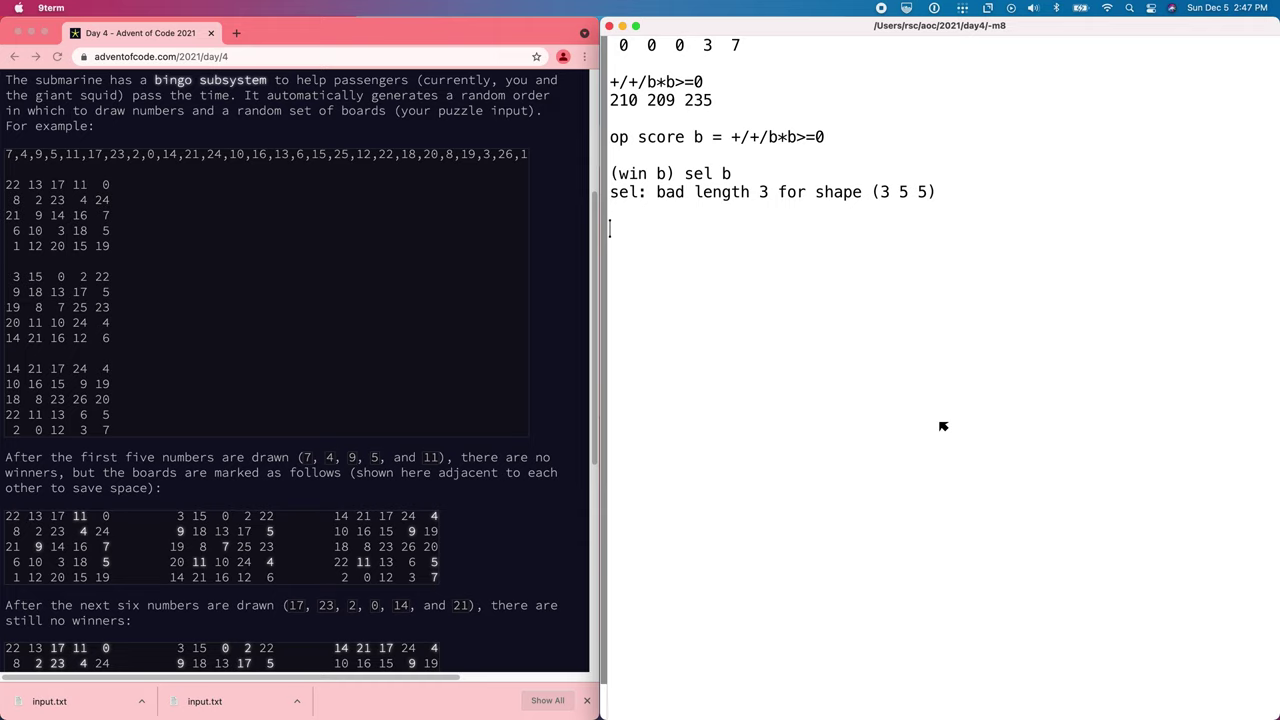
type("transp ")
type("(win b) sel ")
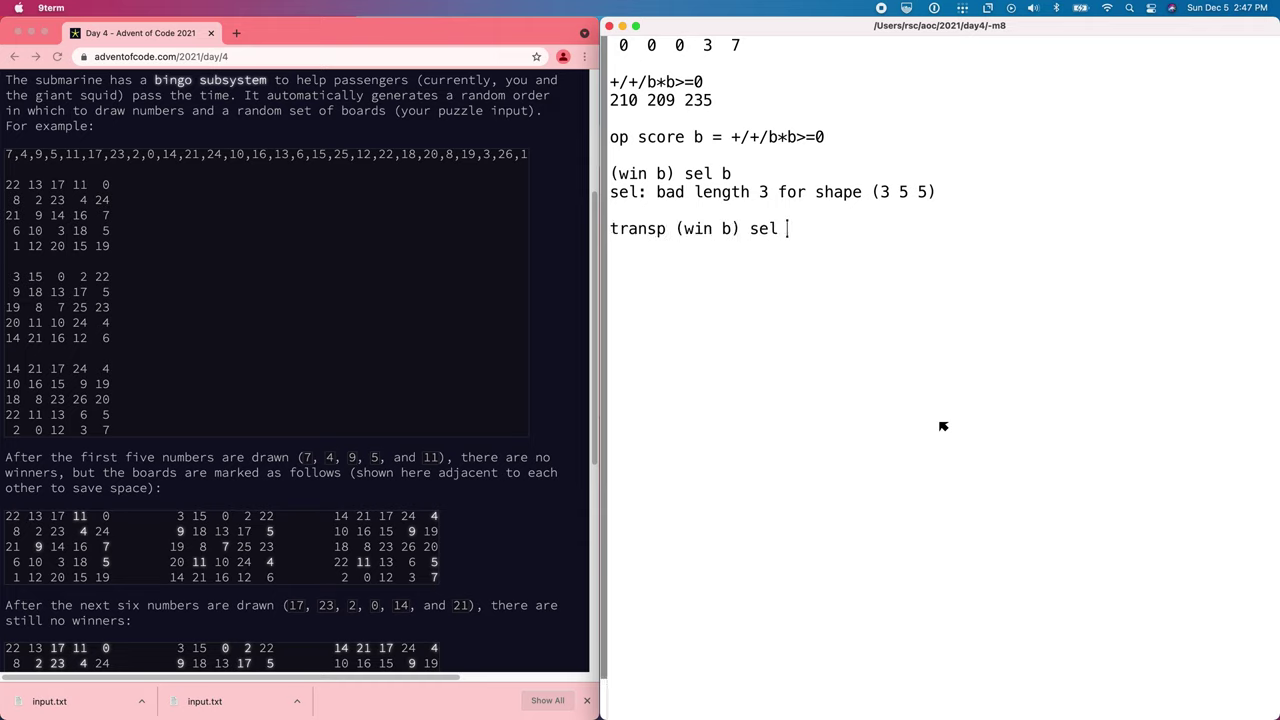
type("transp b")
key("Return")
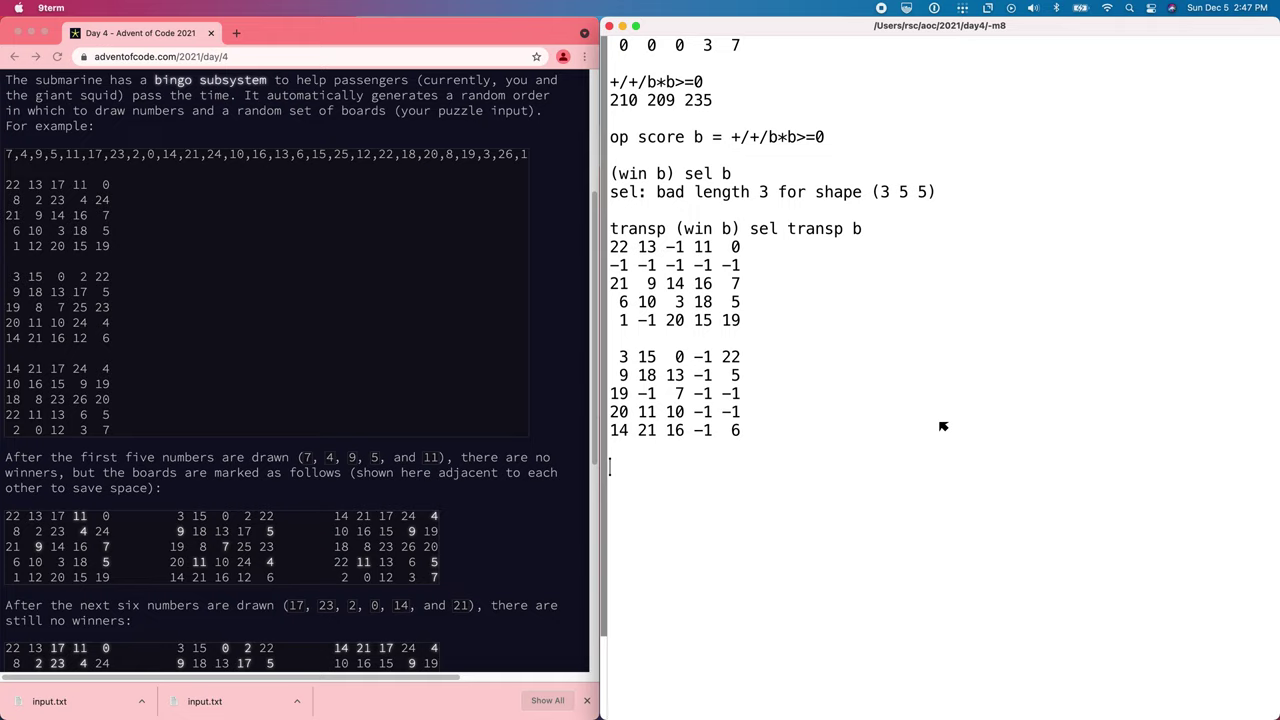
- Define op i bsel b = transp i sel transp b and score the winning boards: 210 209
scroll(942, 426, "down", 4)
type("op i b")
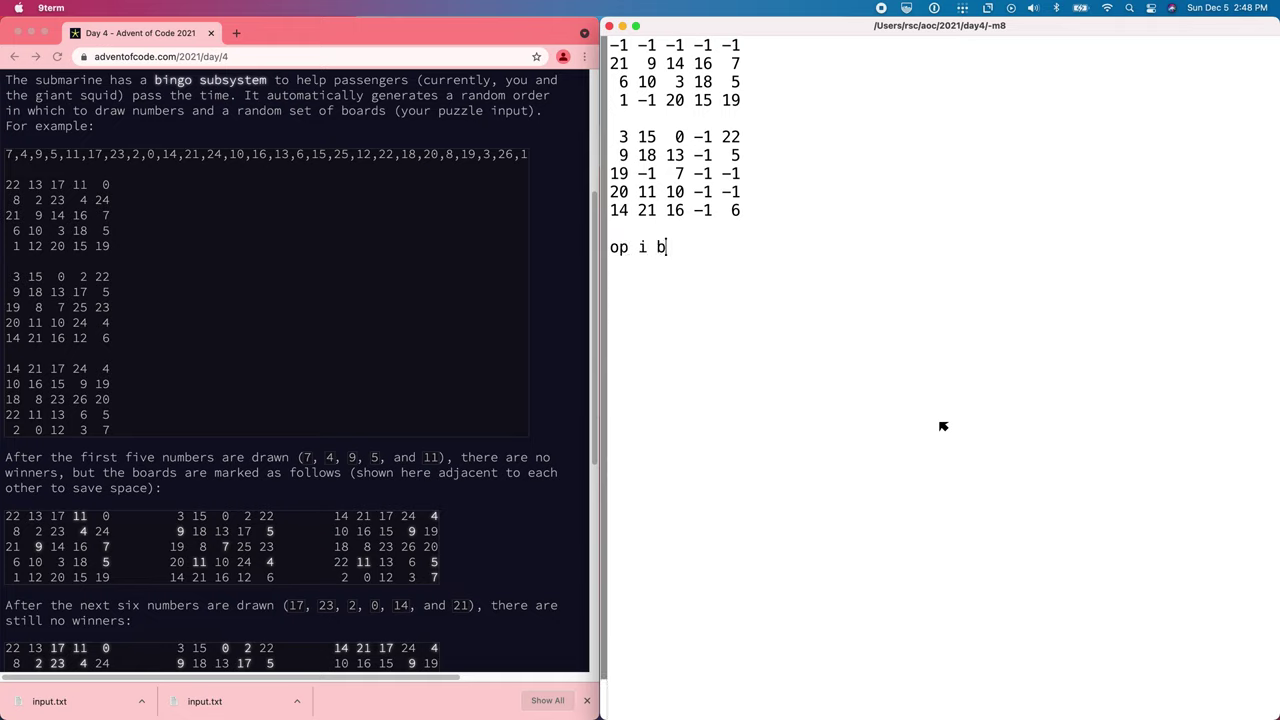
type("sel b = transp")
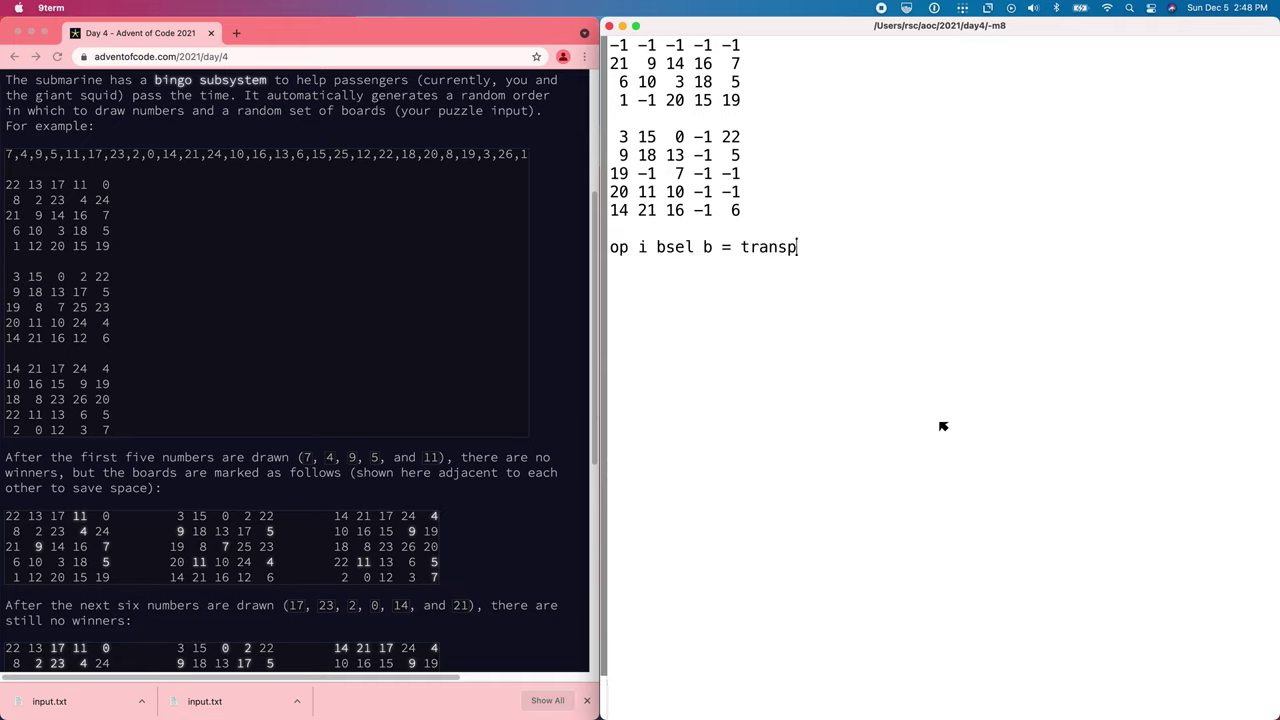
type(" i sel transp b")
key("Return")
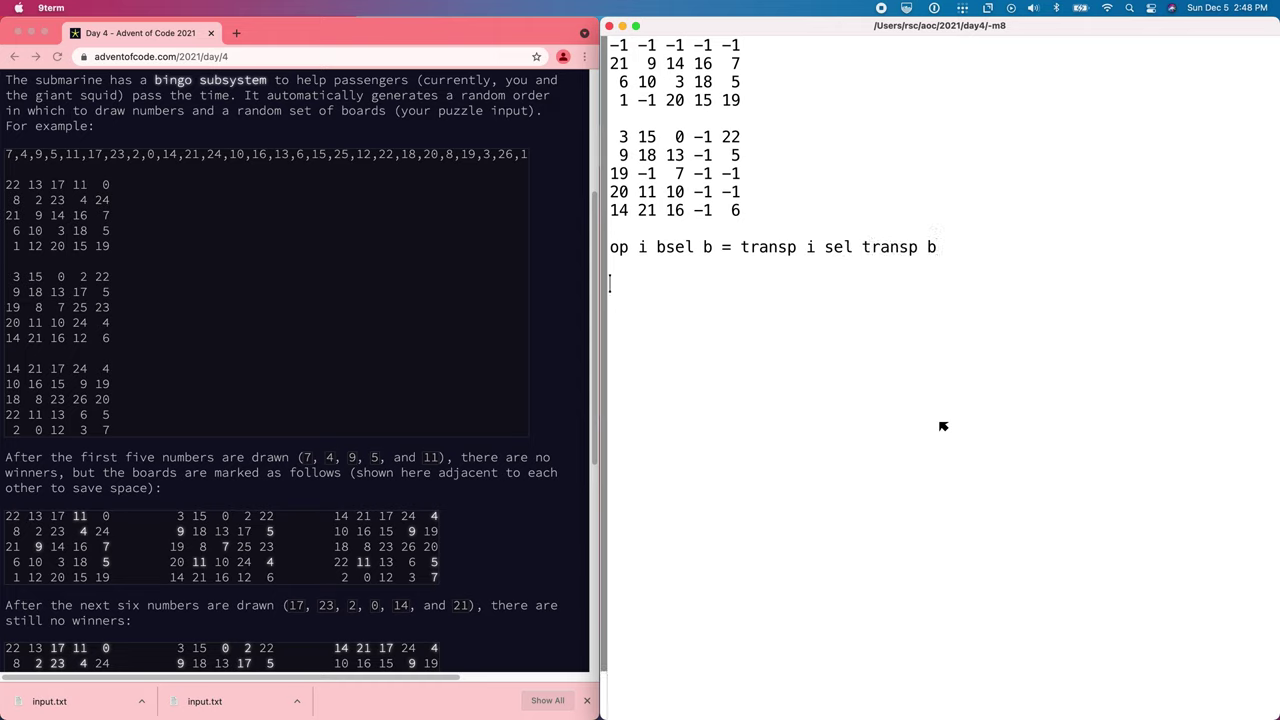
type("score (win b) ")
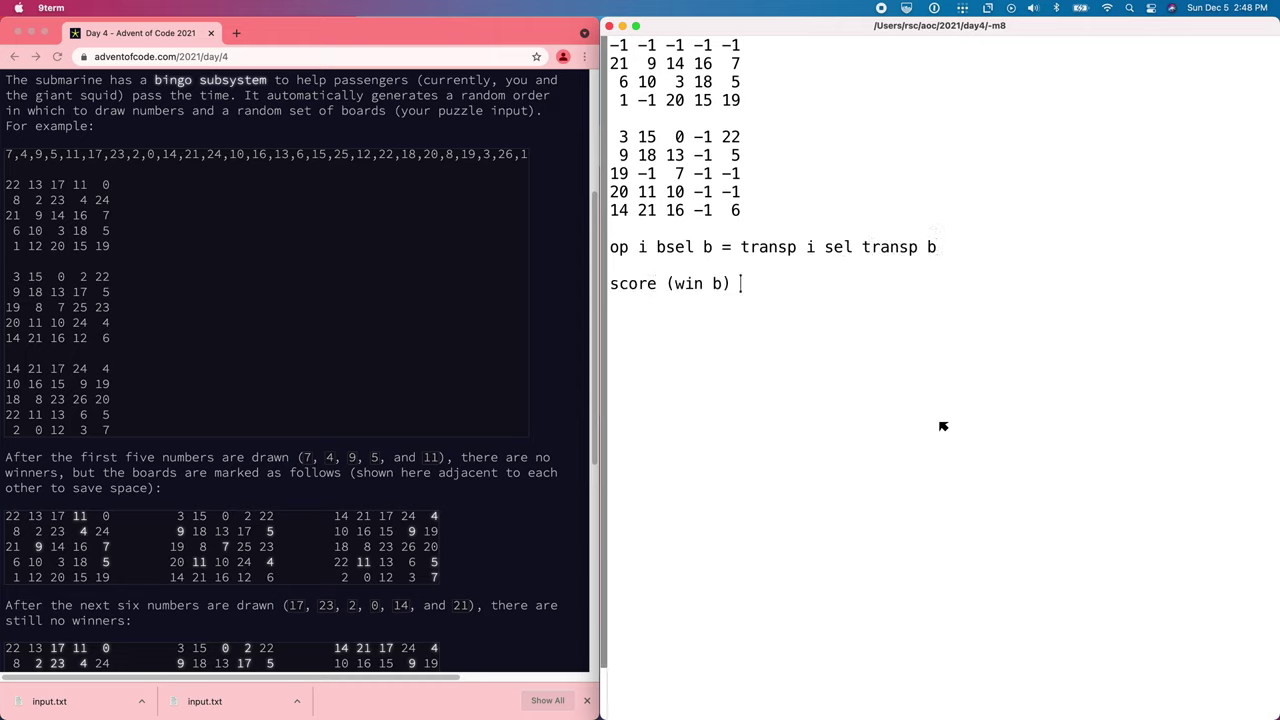
type("bsel b")
key("Return")
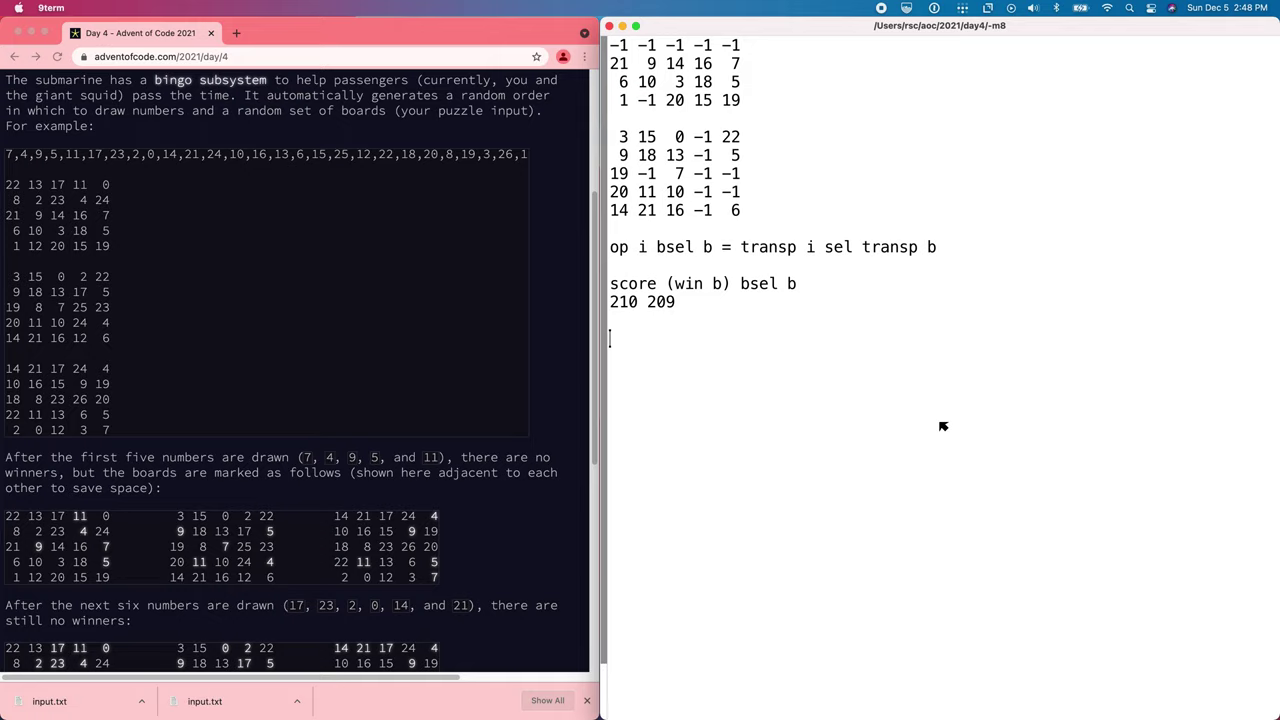
scroll(942, 426, "down", 4)
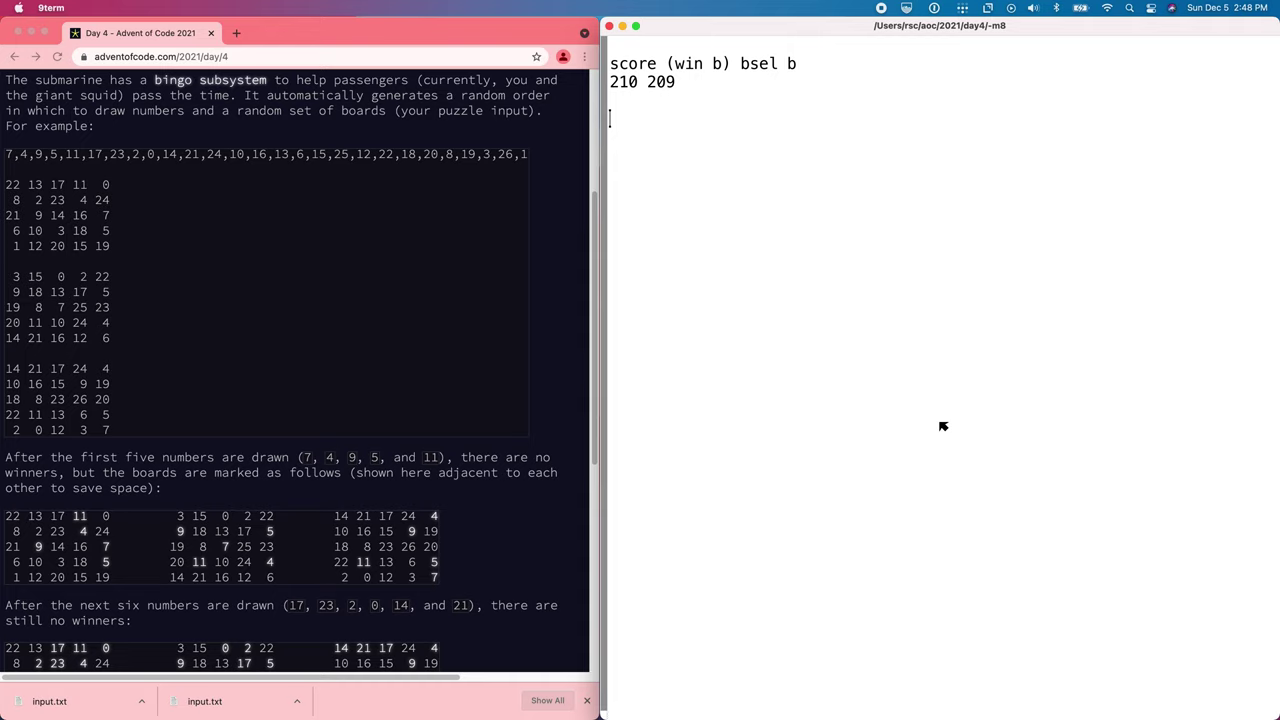
- Define op d winner b: play 1 take d, return draw times winner's score, else recurse on 1 drop d
type("o")
type("p d winner b")
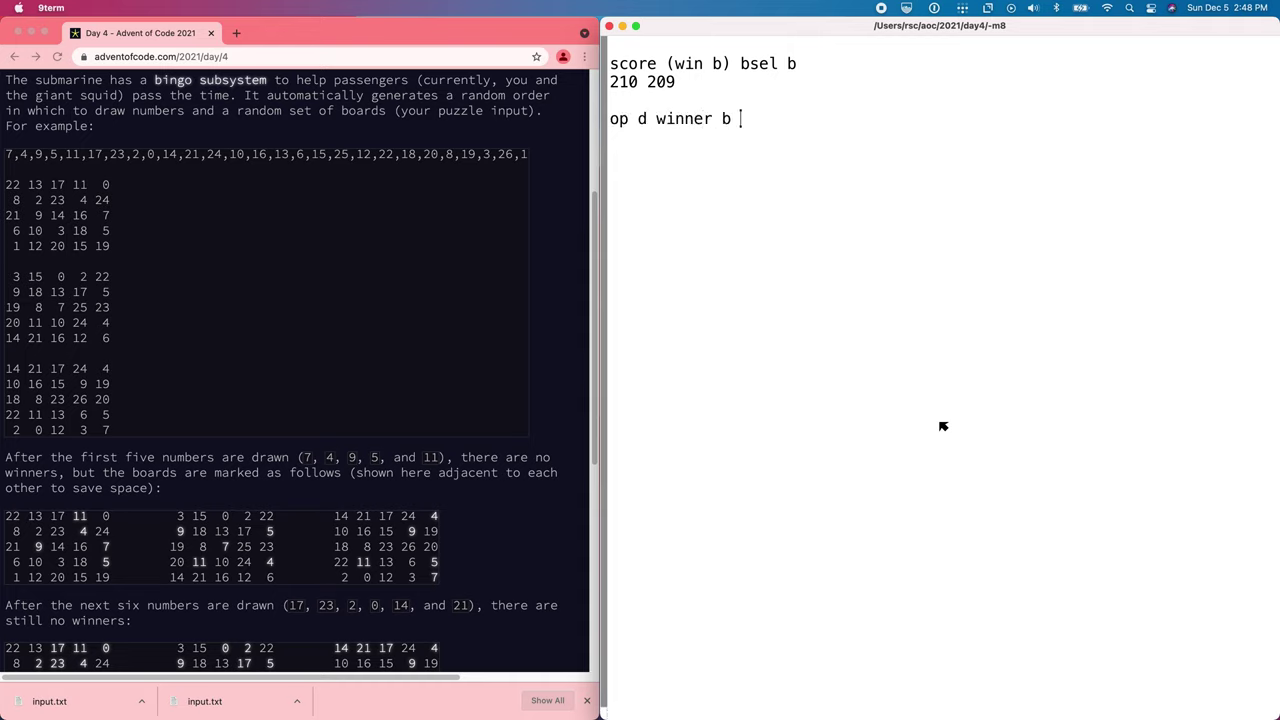
type(" =")
key("Return")
key("Tab")
type("b = (1")
type(" take d) ")
type("play b")
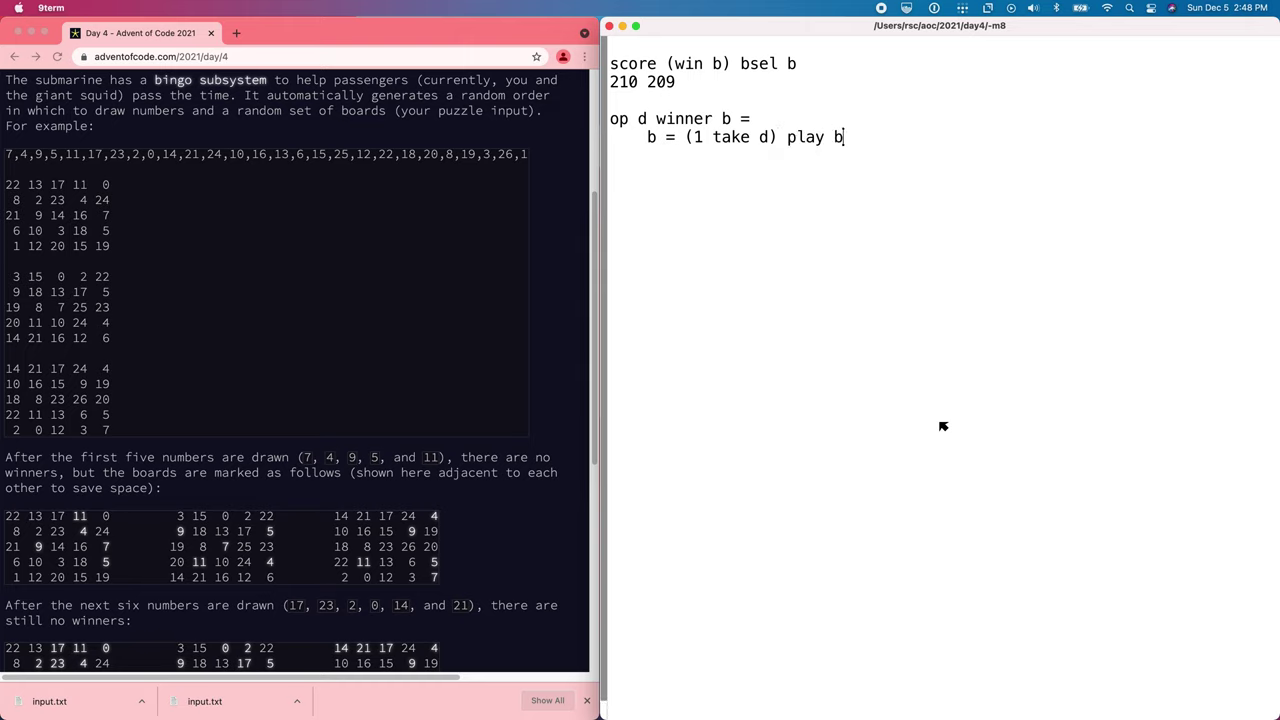
key("Return")
key("Tab")
type("or/w")
type("in b: ")
type("(1 take d)")
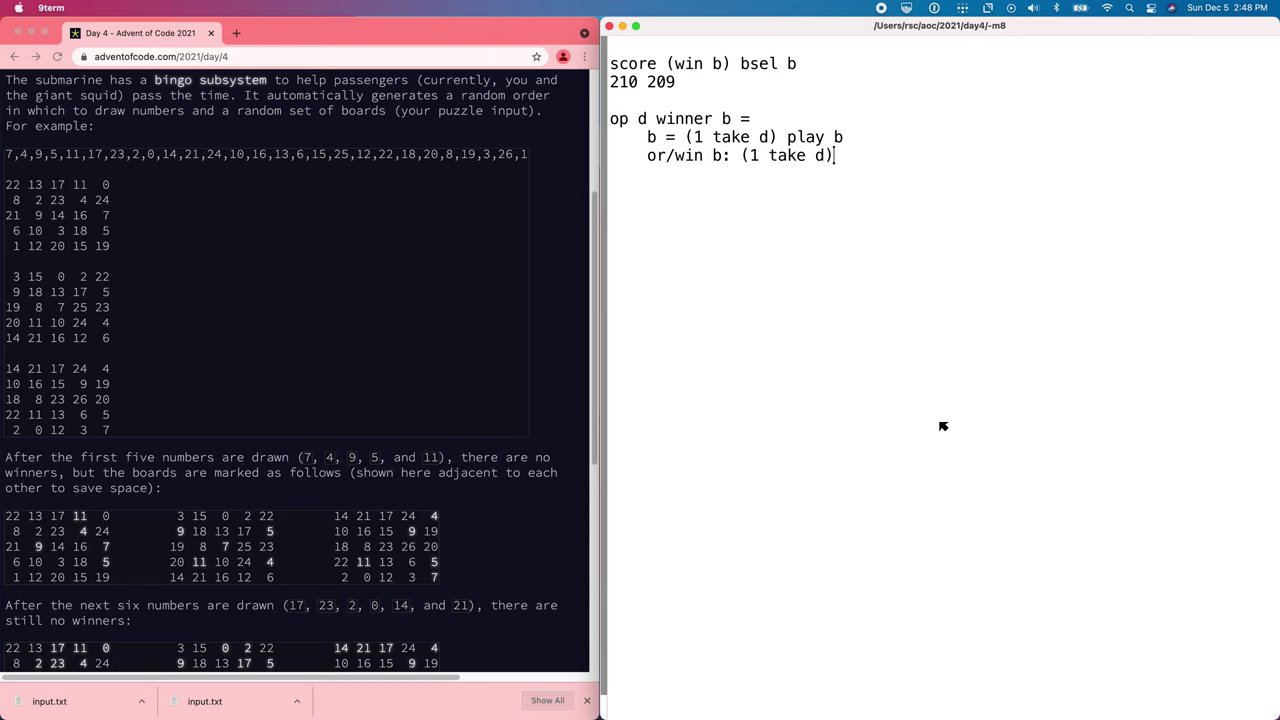
type("*score (win b) ")
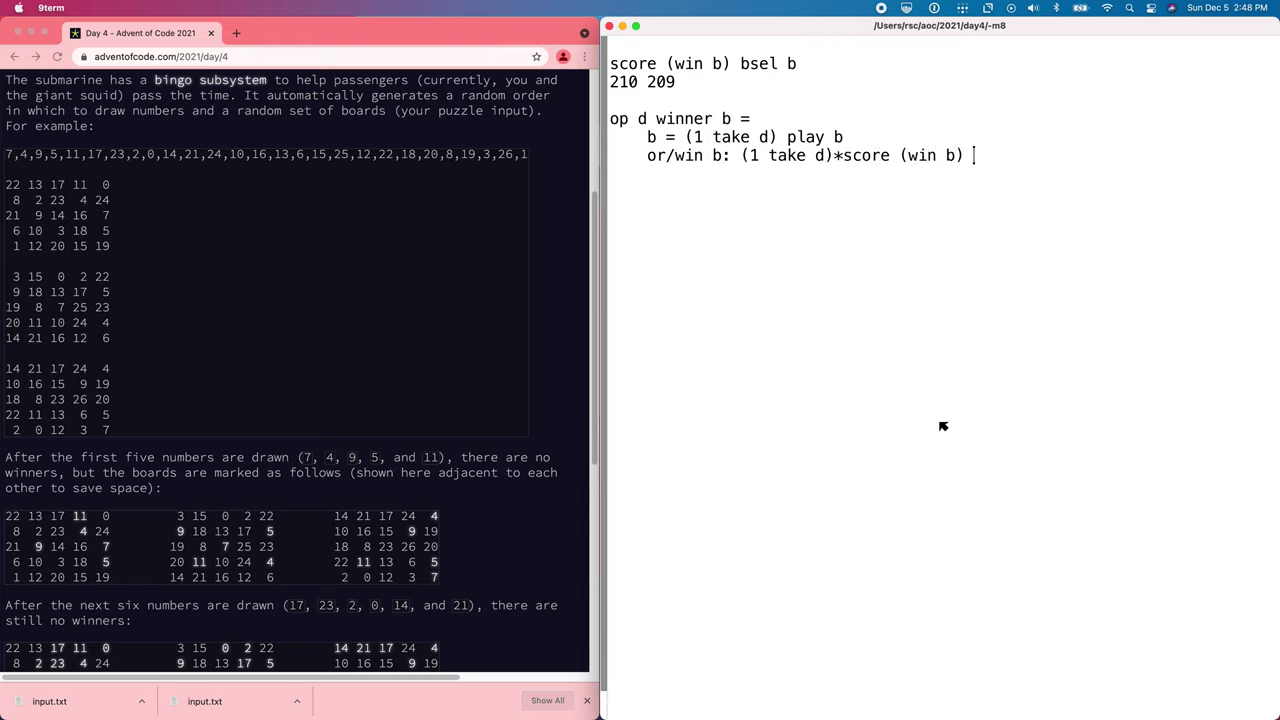
type("bsel b")
key("Return")
key("Tab")
type("(1 drop d)")
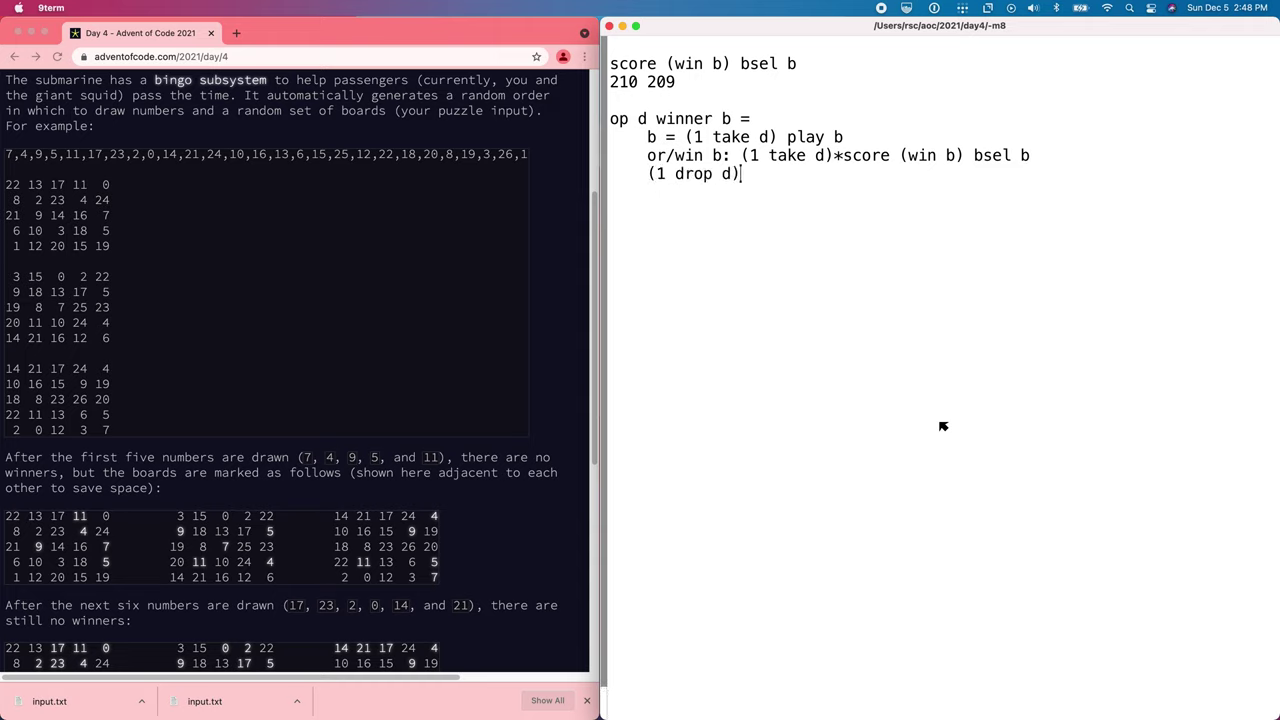
type(" winner b")
key("Return")
key("Return")
- Run sampleDraws winner sampleBoards, getting 4512
type("sample Dra")
key("BackSpace")
key("BackSpace")
key("BackSpace")
type("Draws")
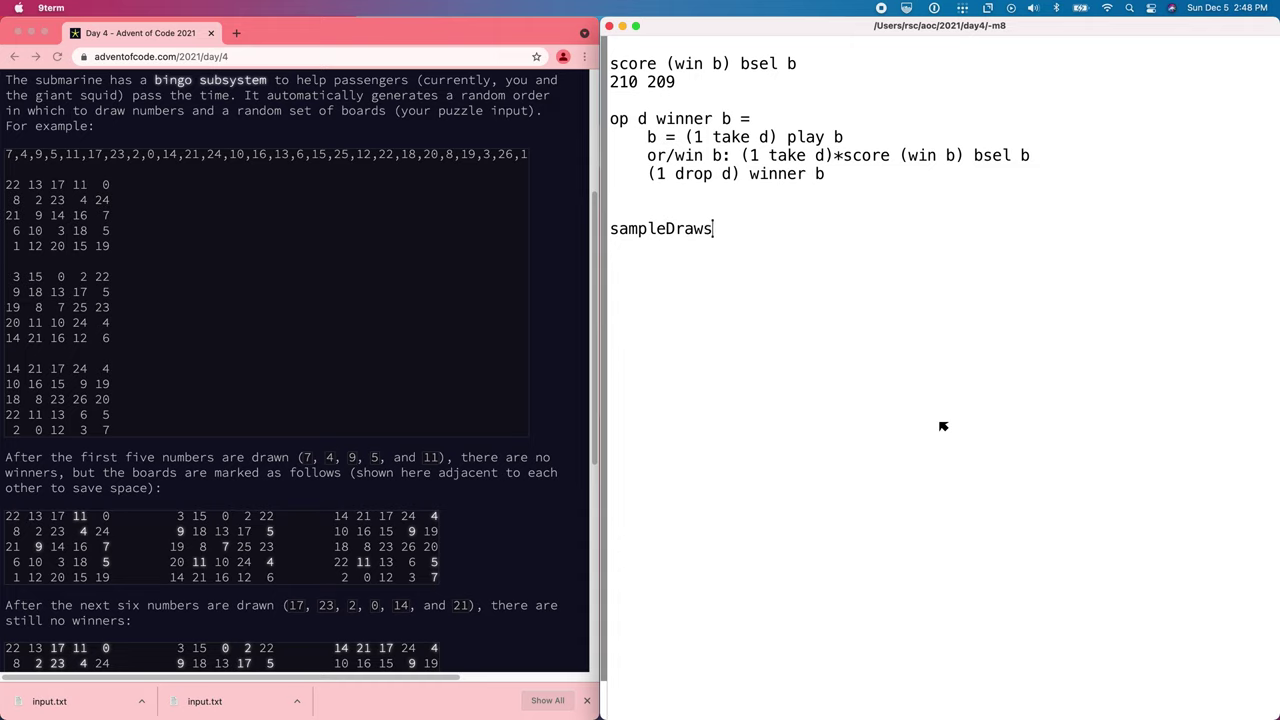
type(" winner sampleBoards")
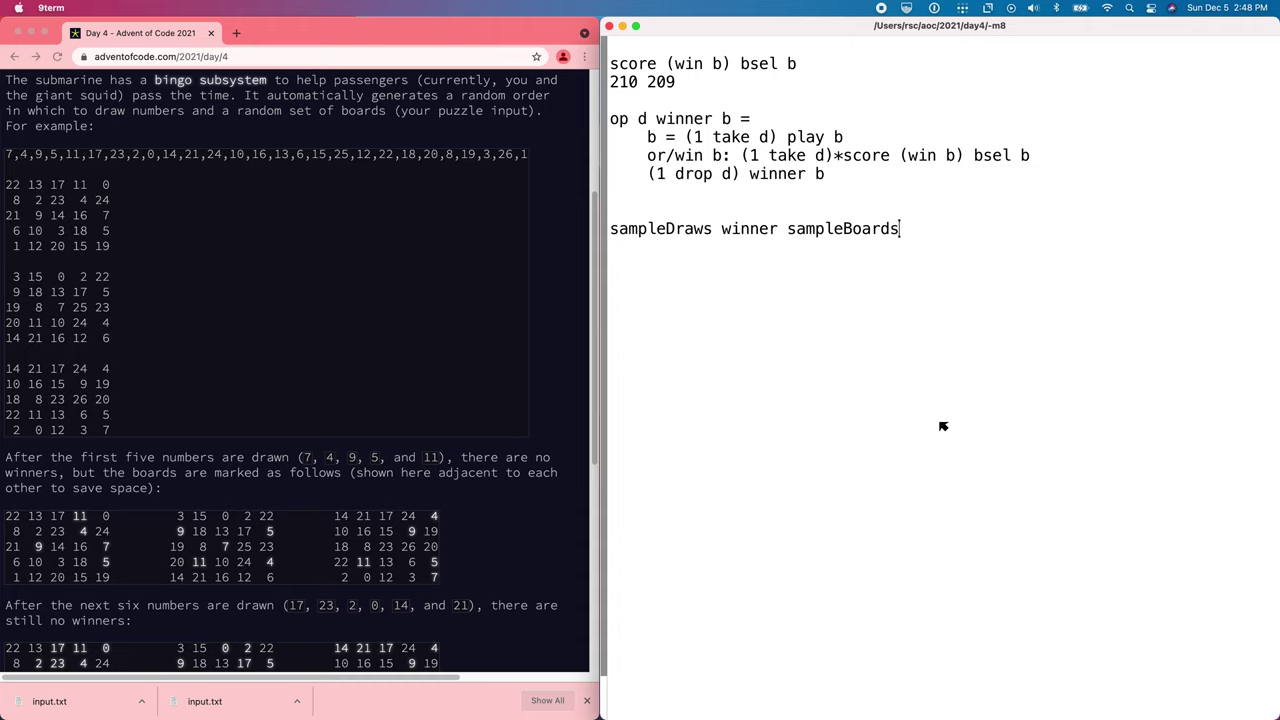
key("Return")
- Check 4512 against the puzzle page, then run inputDraws winner inputBoards, getting 39984
left_click(413, 209)
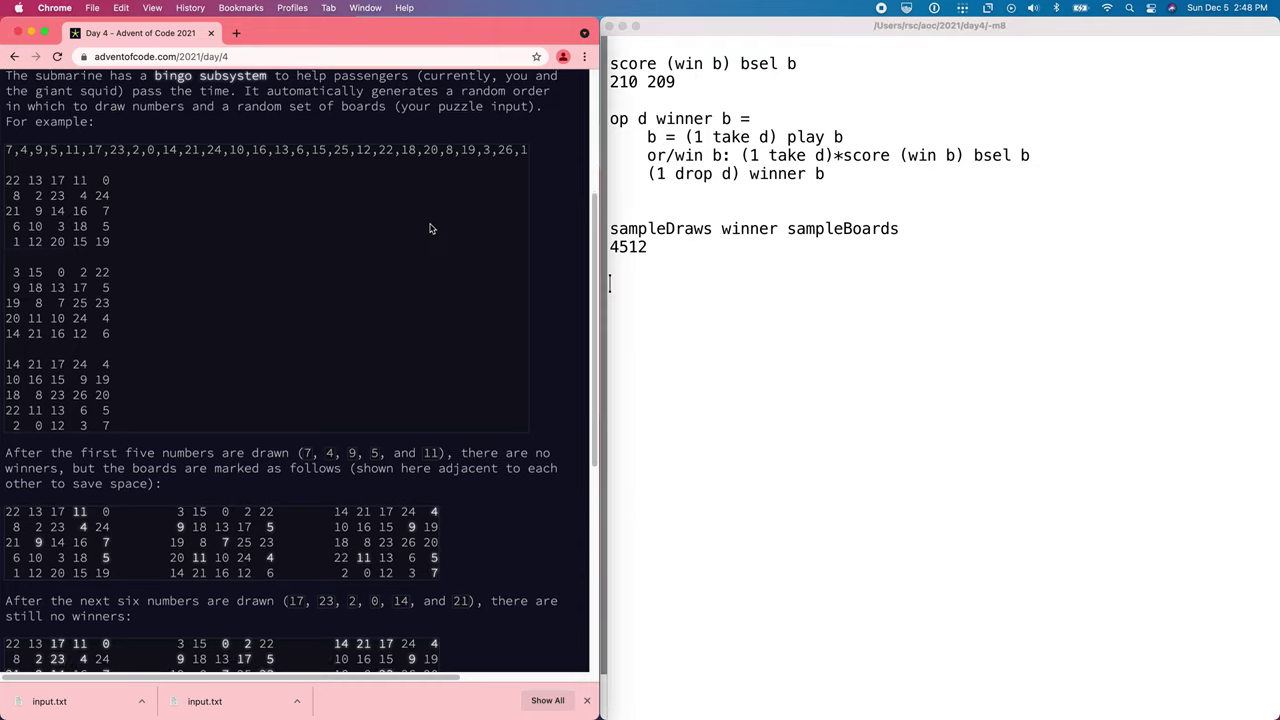
scroll(420, 215, "down", 5)
left_click(790, 376)
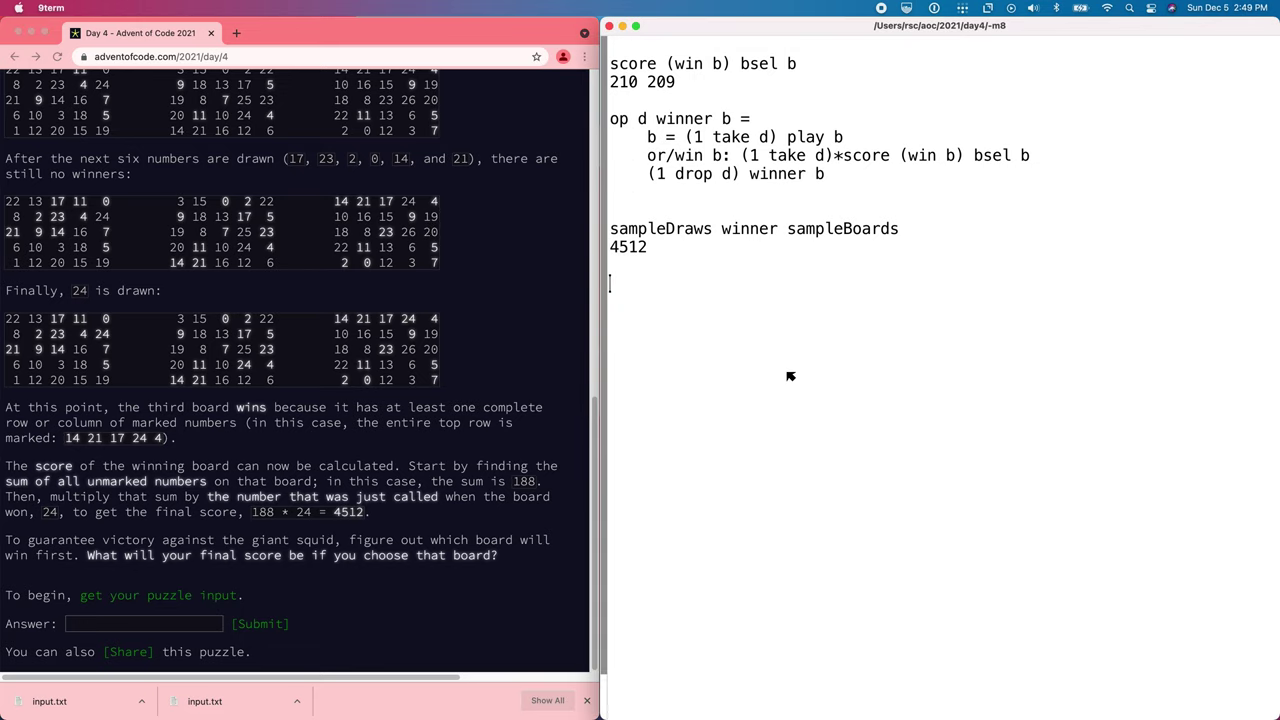
type("inputDraws winner ")
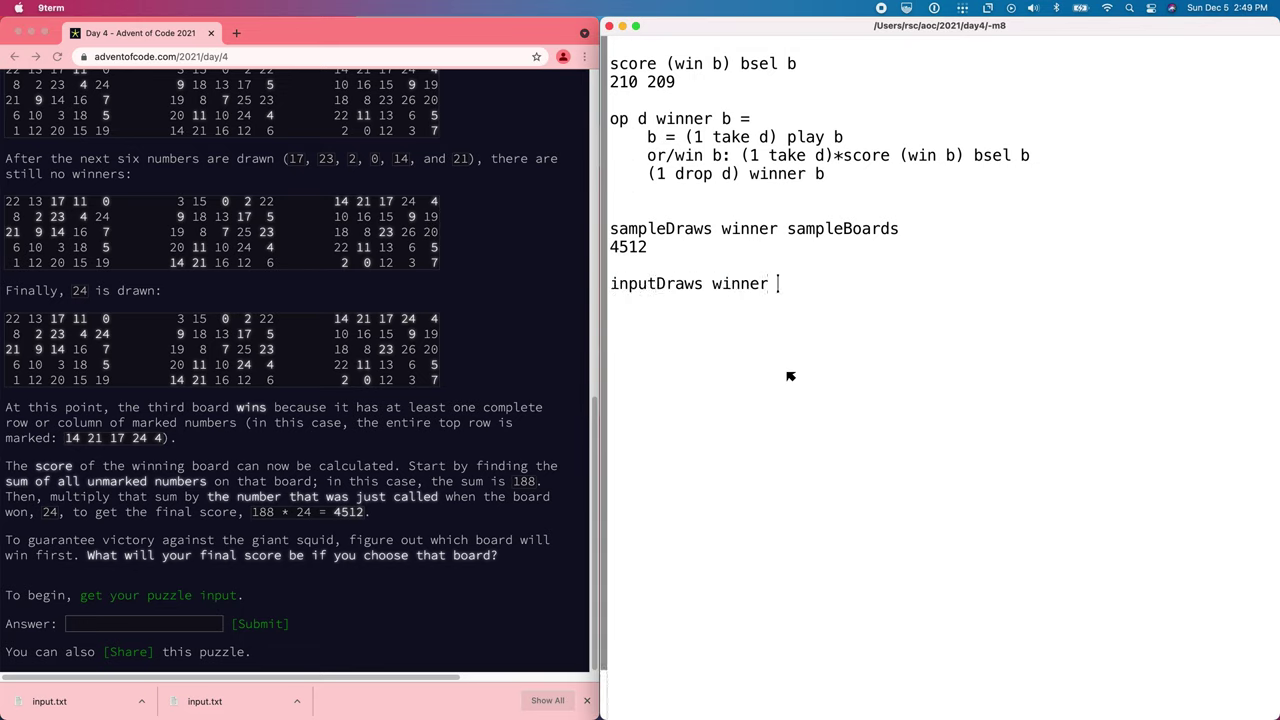
type("inputBoards")
key("Return")
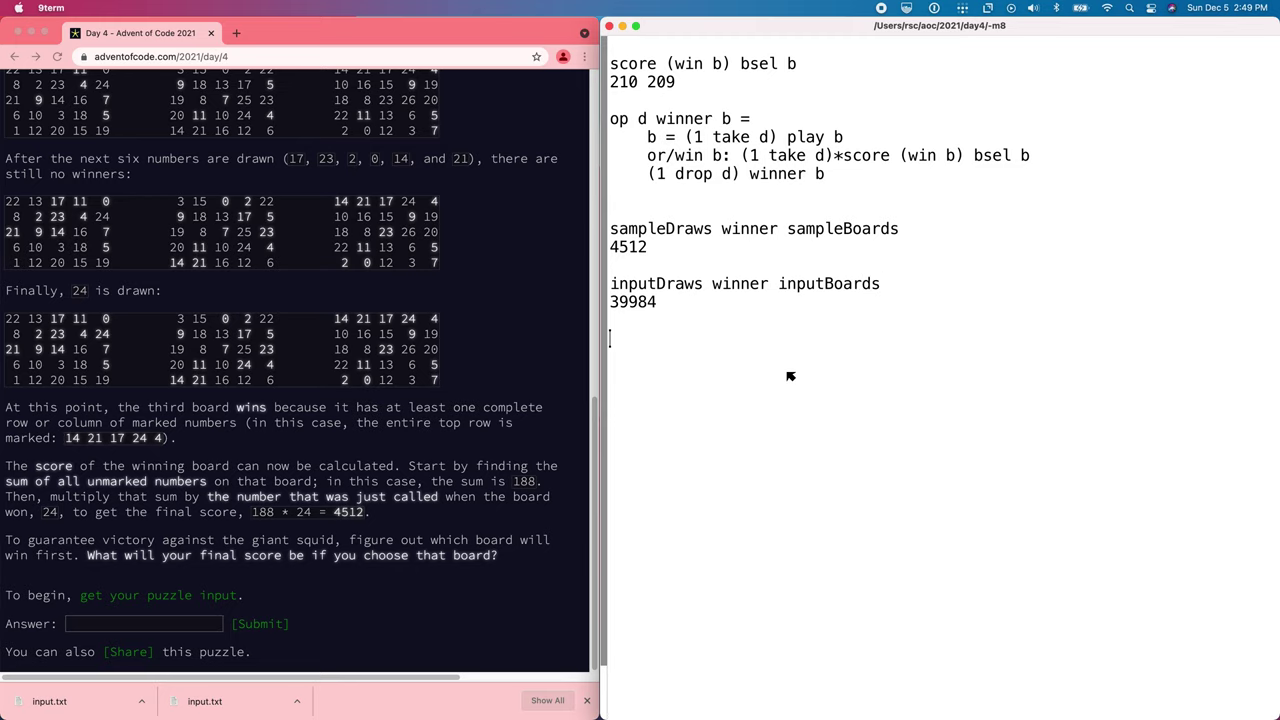
- Submit 39984 as the Part One answer and continue to the Part Two puzzle
double_click(632, 301)
key("super+c")
left_click(188, 508)
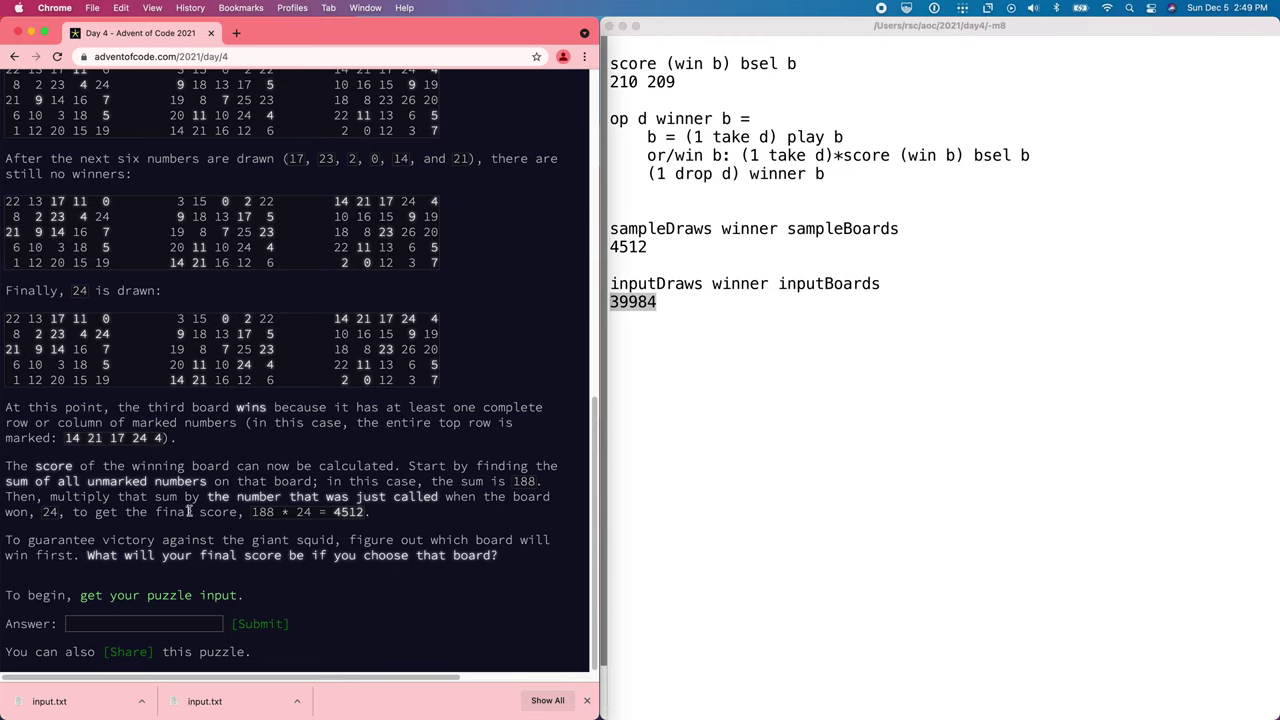
left_click(116, 620)
key("super+v")
left_click(254, 623)
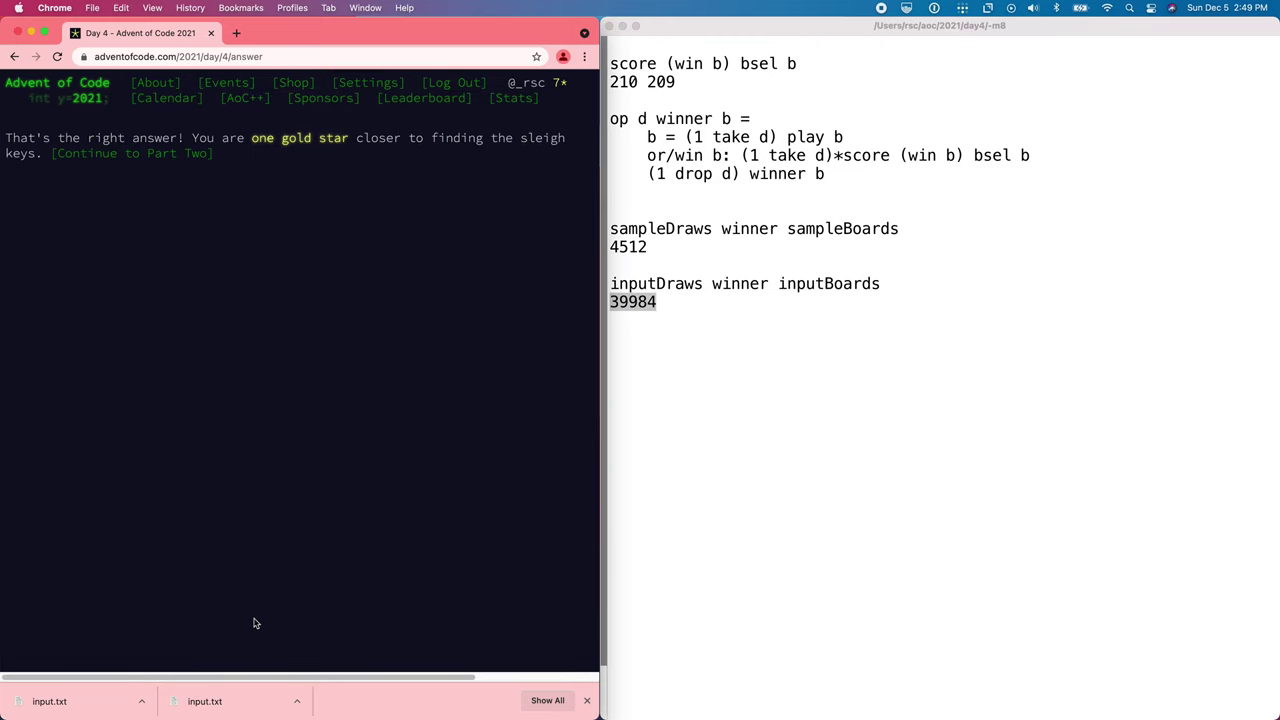
left_click(178, 153)
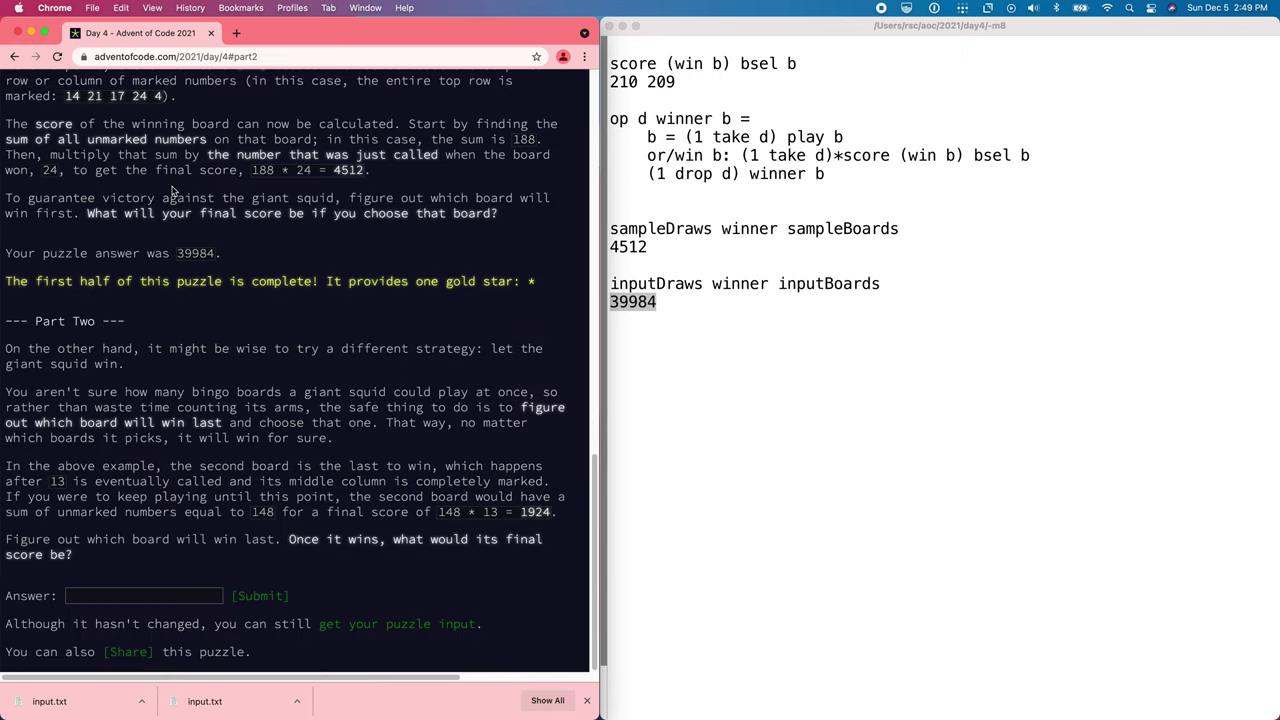
left_click(765, 401)
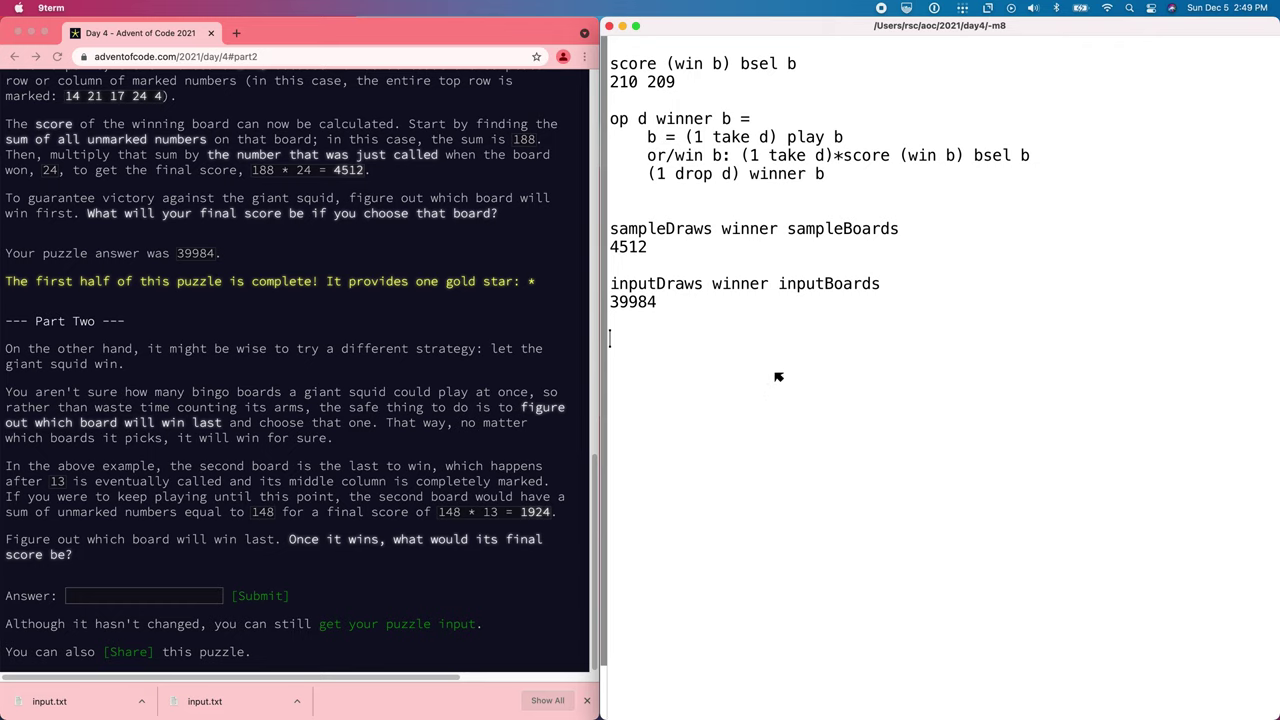
- Rename the winner operator to loser and make it recurse as loser (not win b) bsel b
double_click(688, 118)
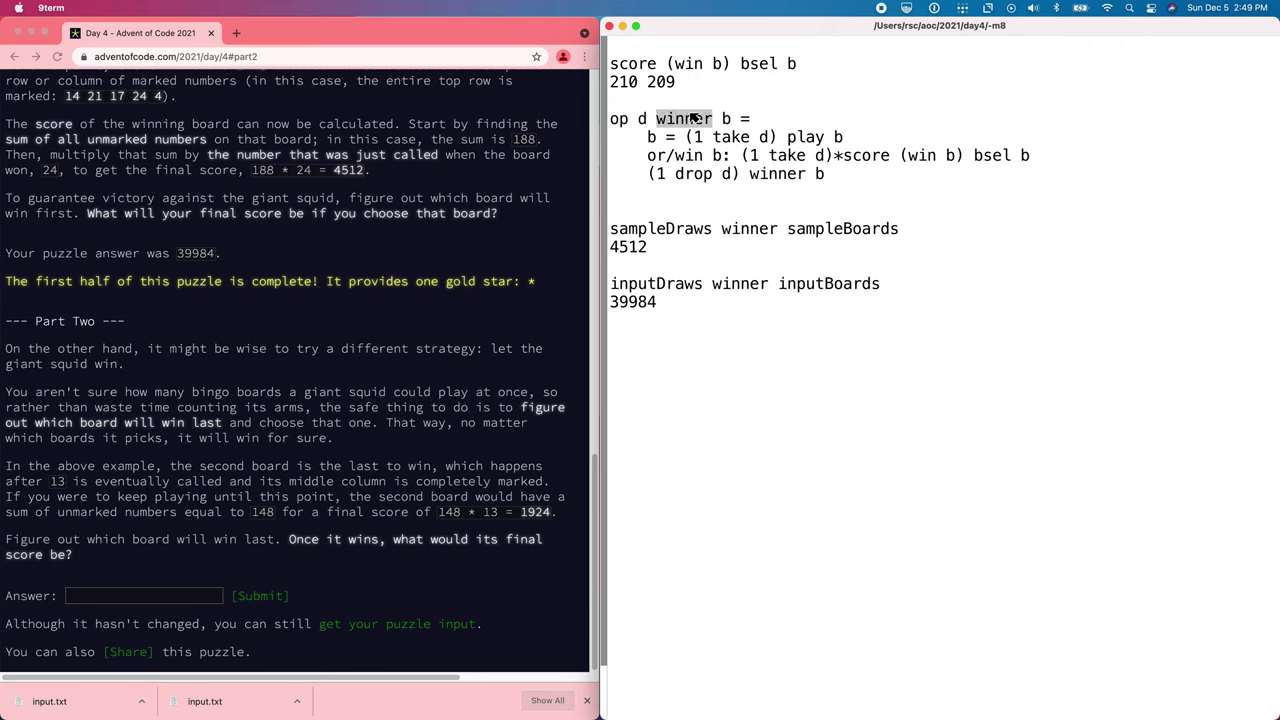
type("loser")
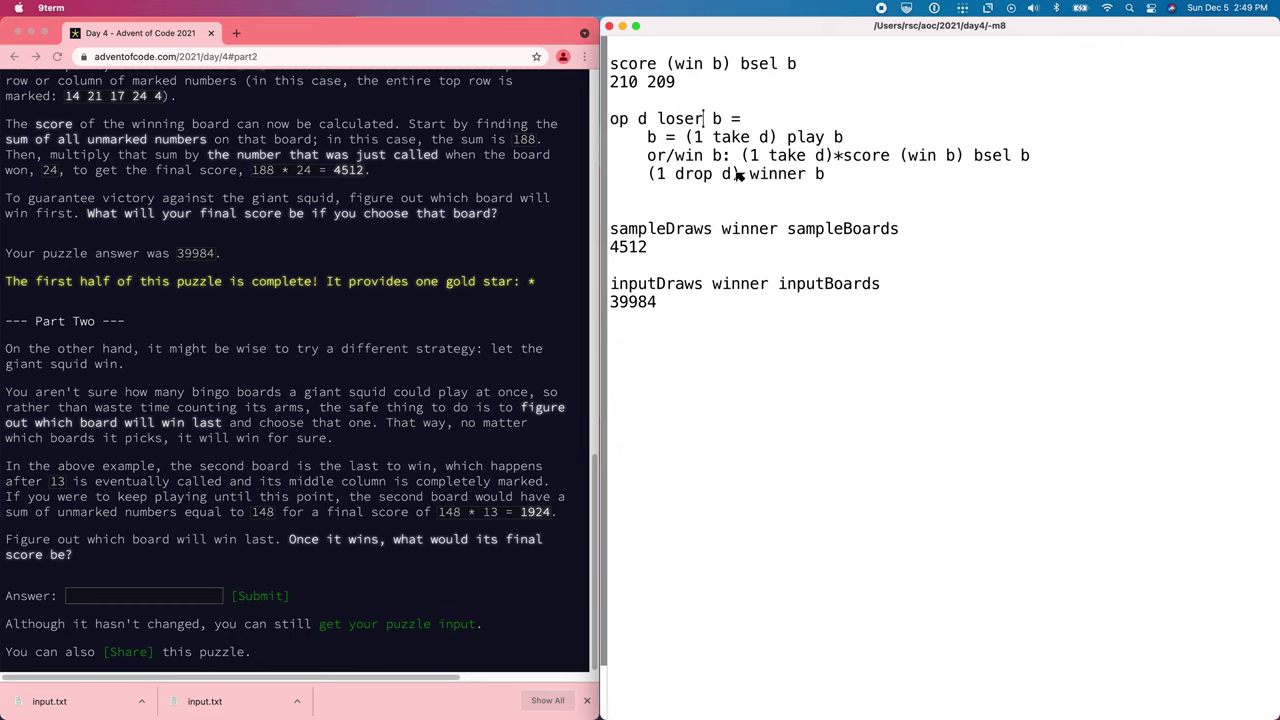
left_click_drag(750, 175, 855, 178)
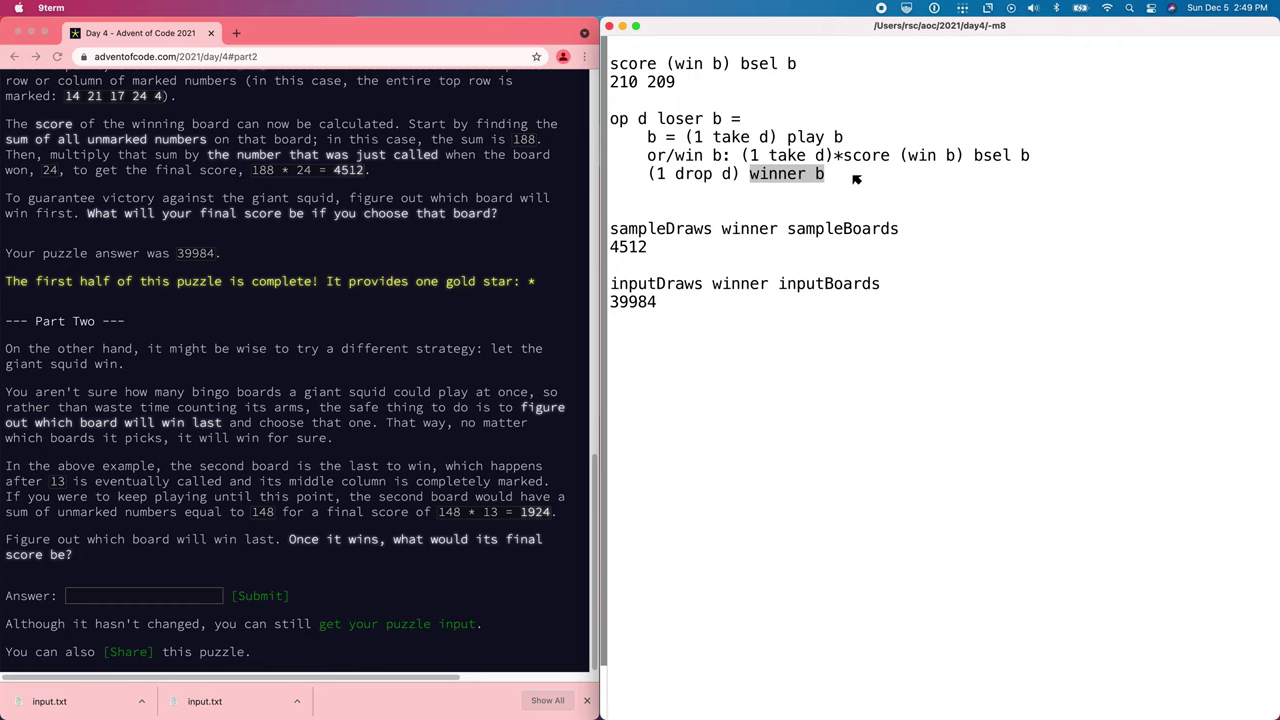
type("(1")
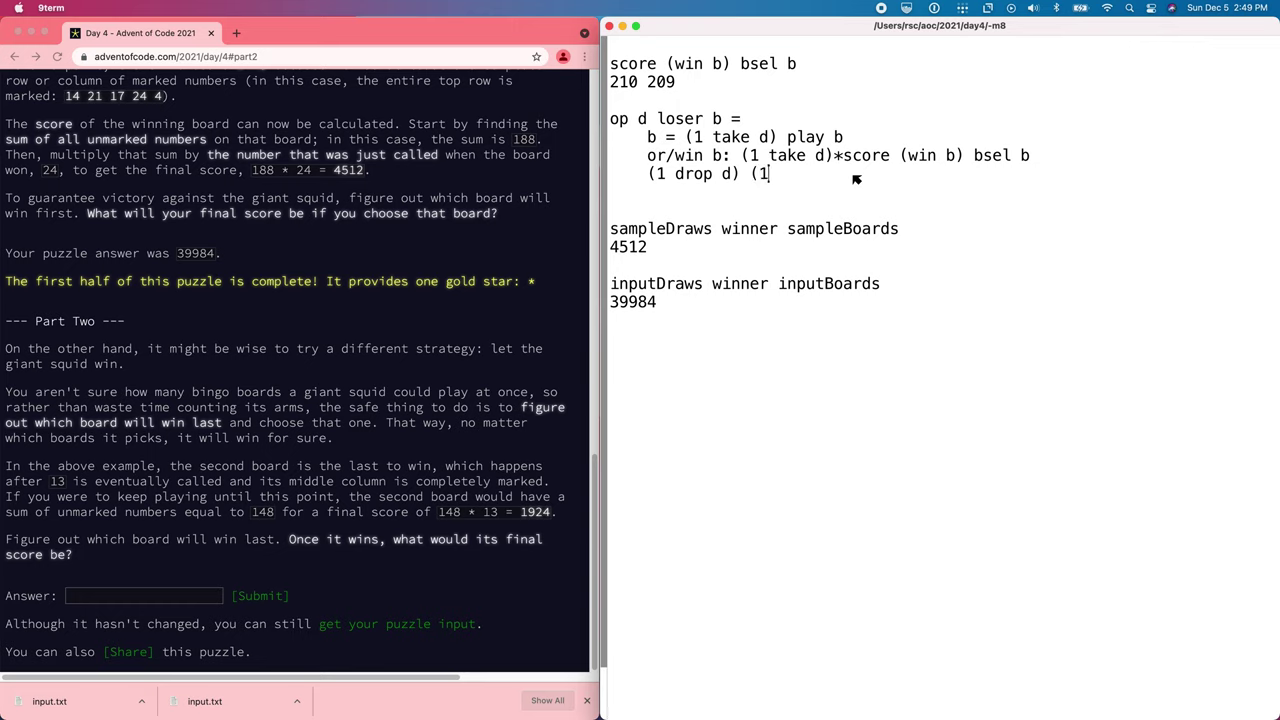
key("BackSpace")
key("BackSpace")
type("loser ")
type("(")
type("not win")
type(" b) bsel b")
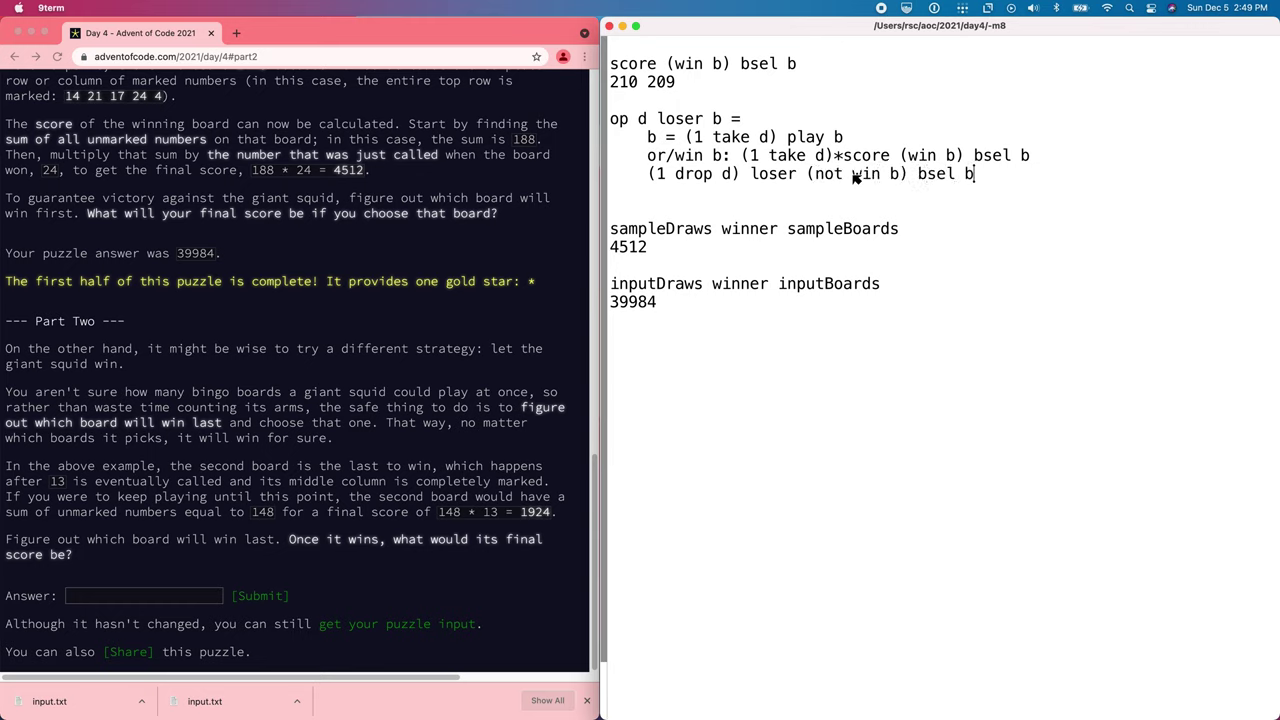
- Change the or/ reduction to and/ and select the whole loser definition
double_click(656, 157)
type("and")
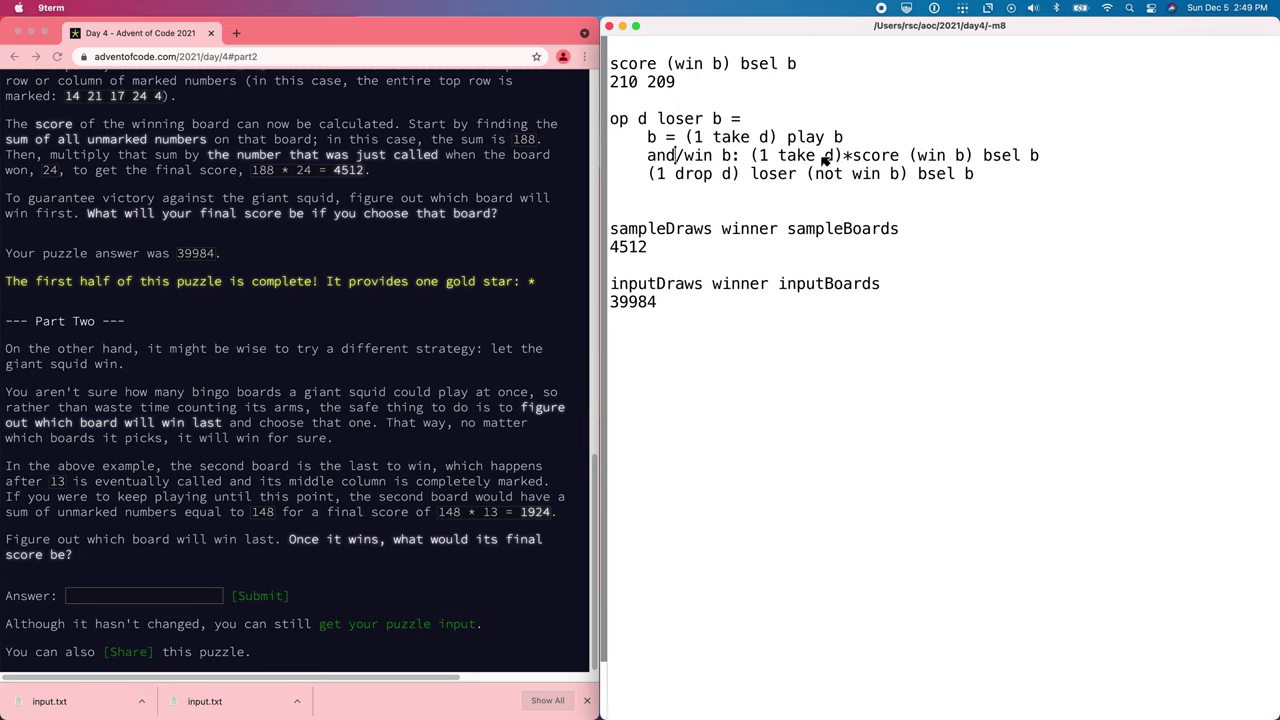
double_click(940, 157)
left_click_drag(612, 120, 610, 205)
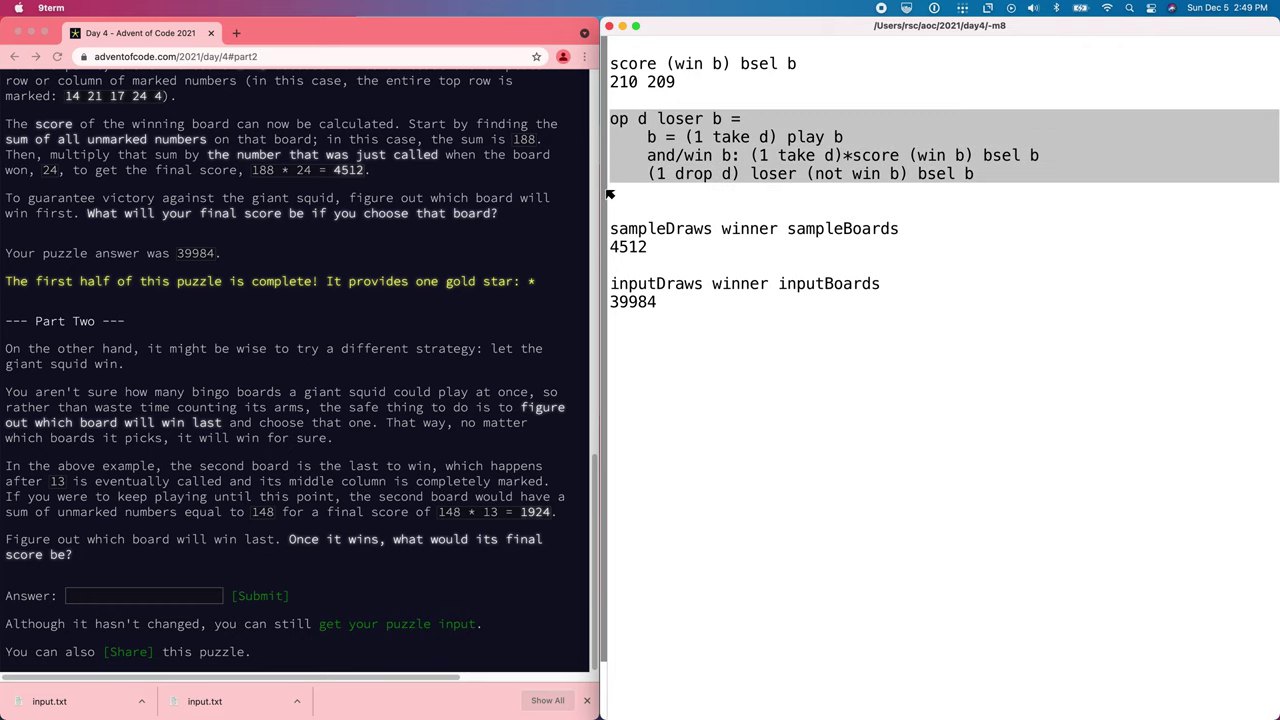
- Send the loser definition and run it on the sample and input boards, giving 1924 and 8468
middle_click(655, 175)
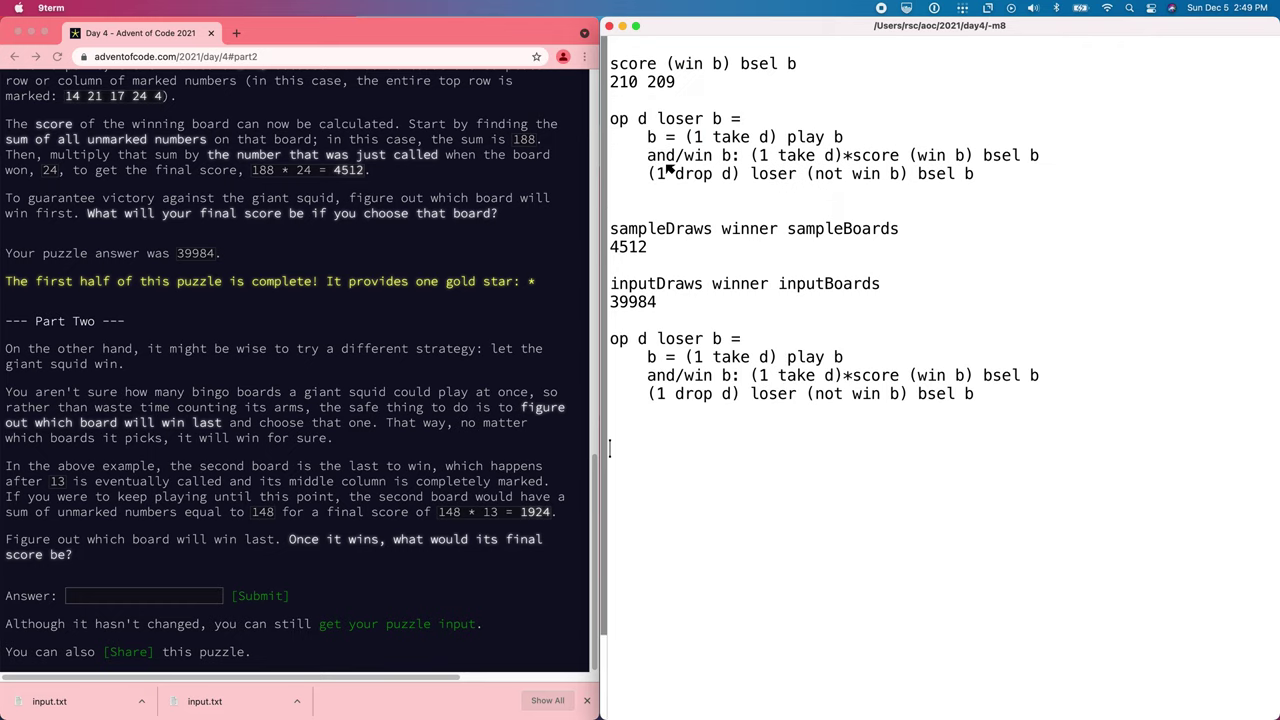
type("sampleDraws l")
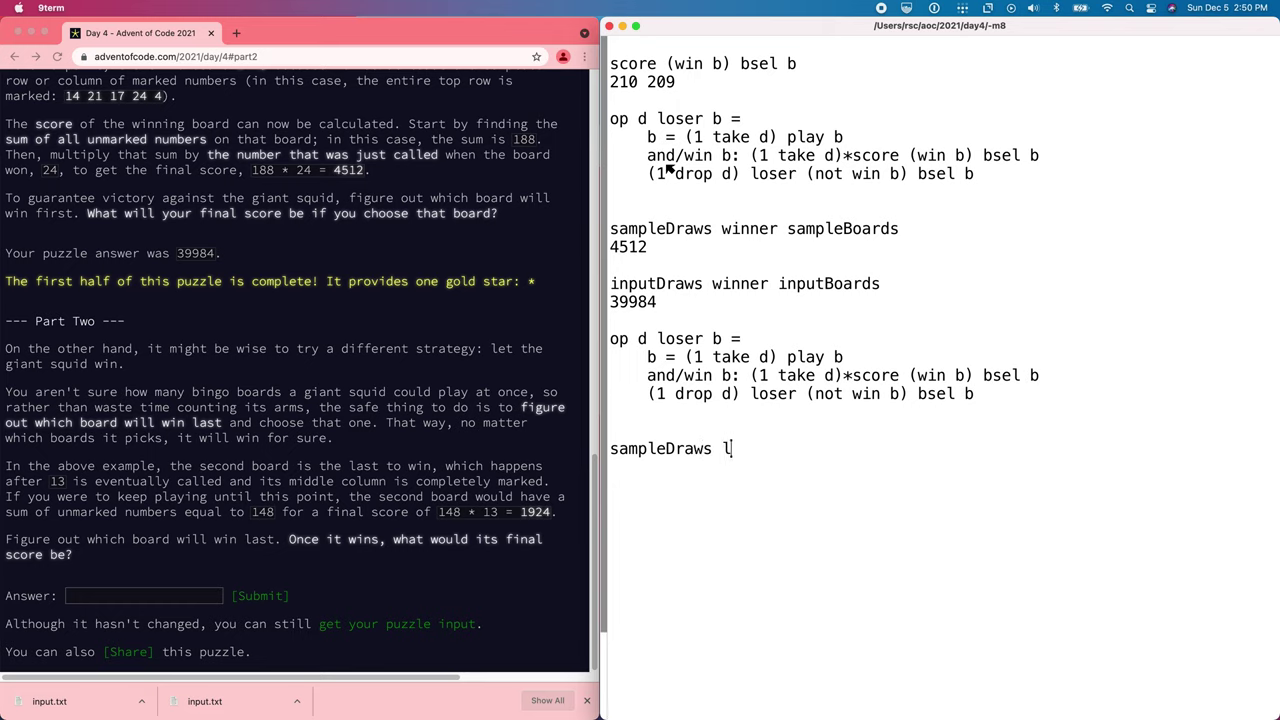
type("oser sampleBoards")
key("Return")
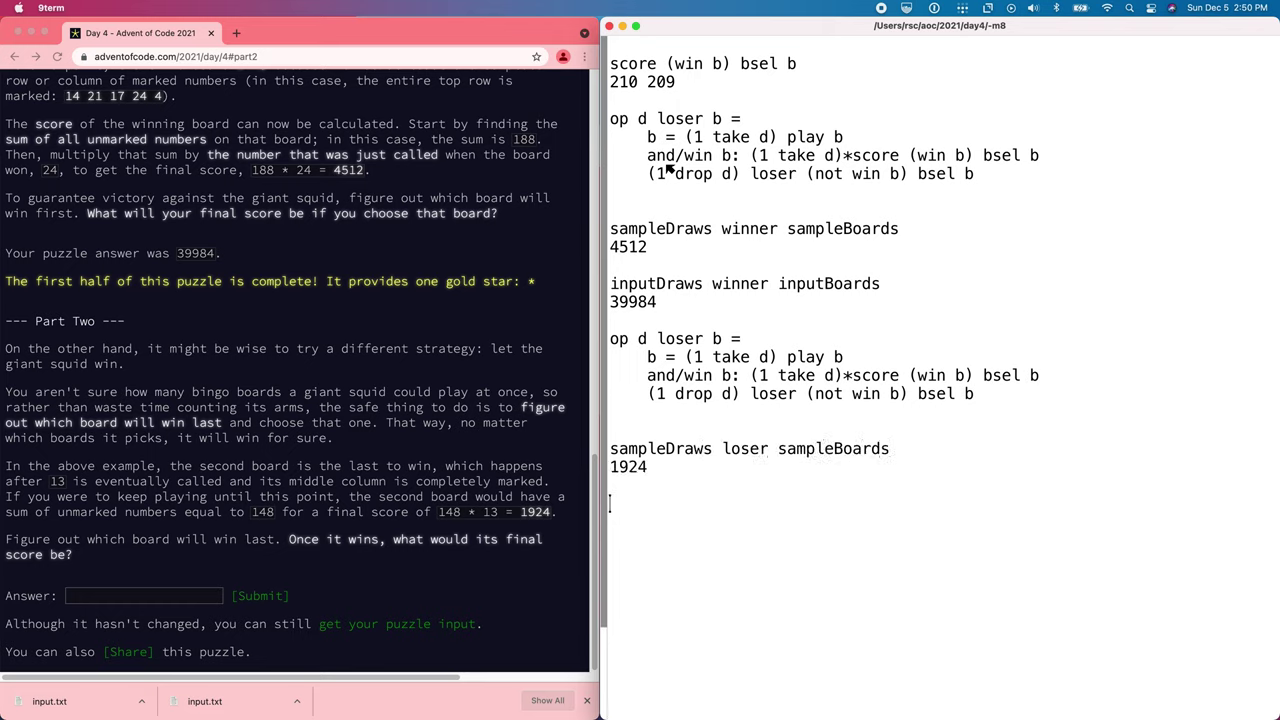
type("inputDraws ")
type("loser inp")
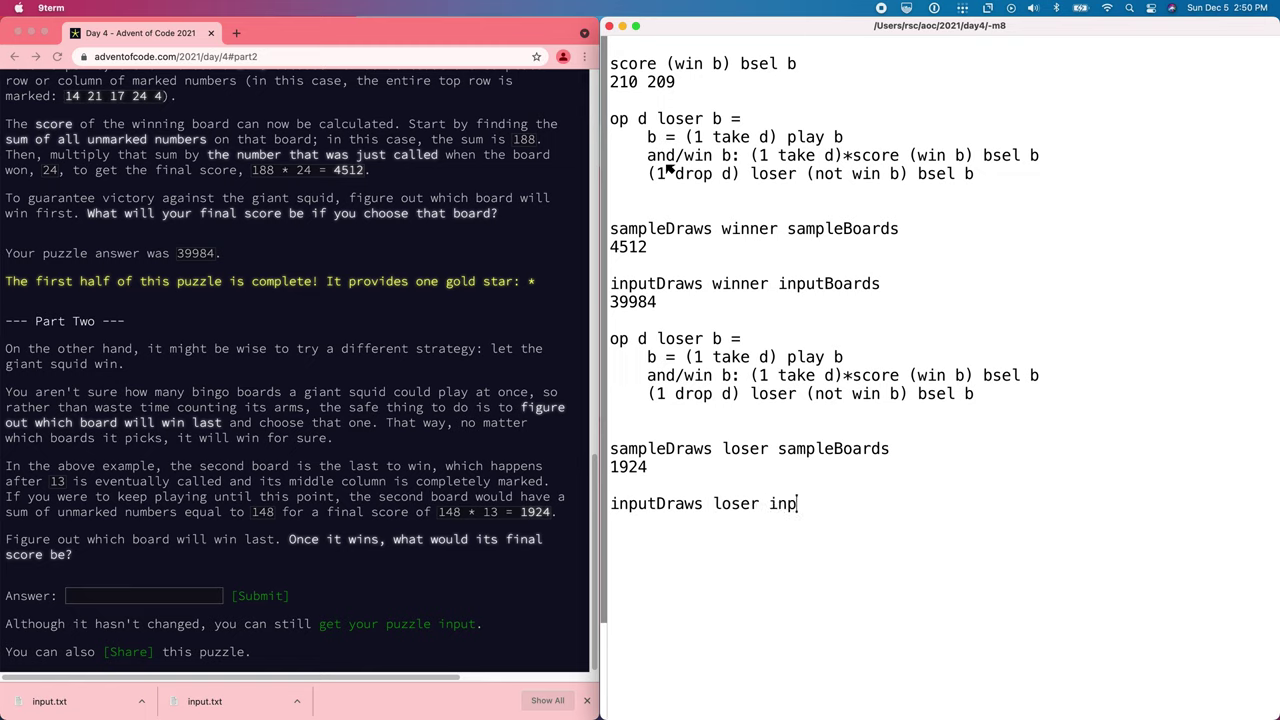
type("utBoards")
key("Return")
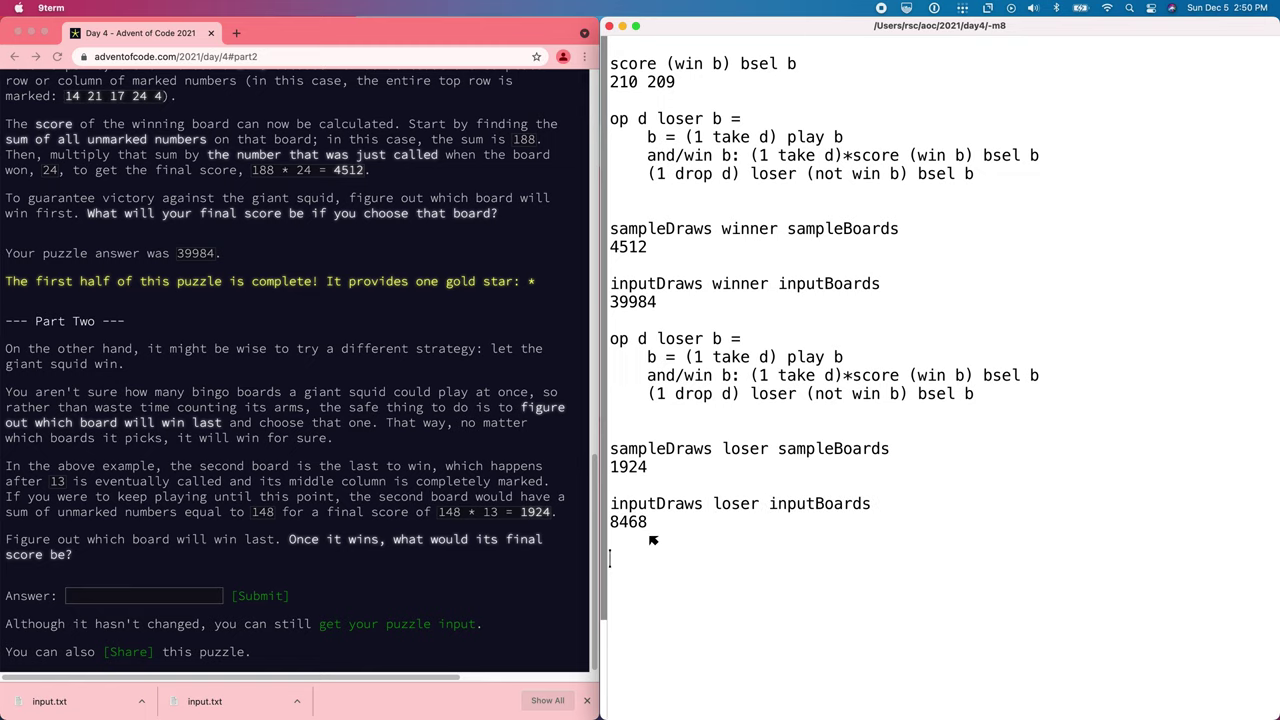
- Submit 8468 as the Day 4 Part Two answer on the Advent of Code page
double_click(645, 522)
key("super+c")
left_click(212, 527)
left_click(172, 596)
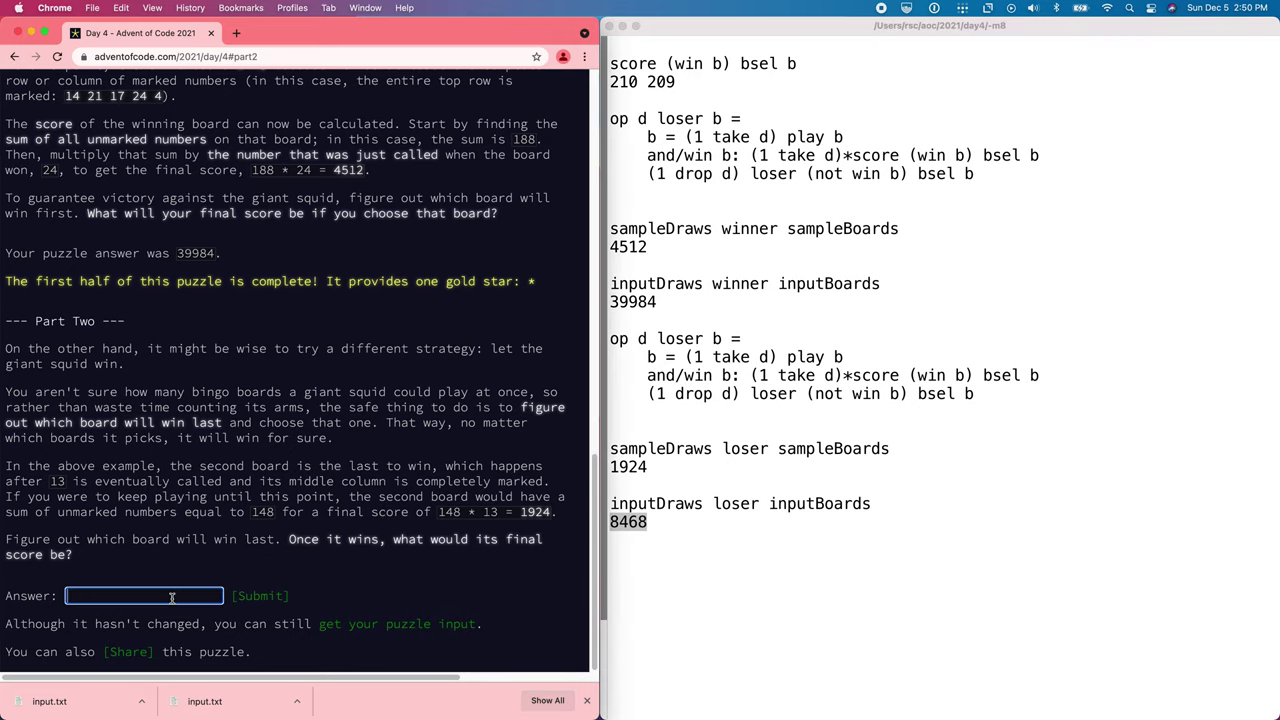
key("super+v")
left_click(263, 597)
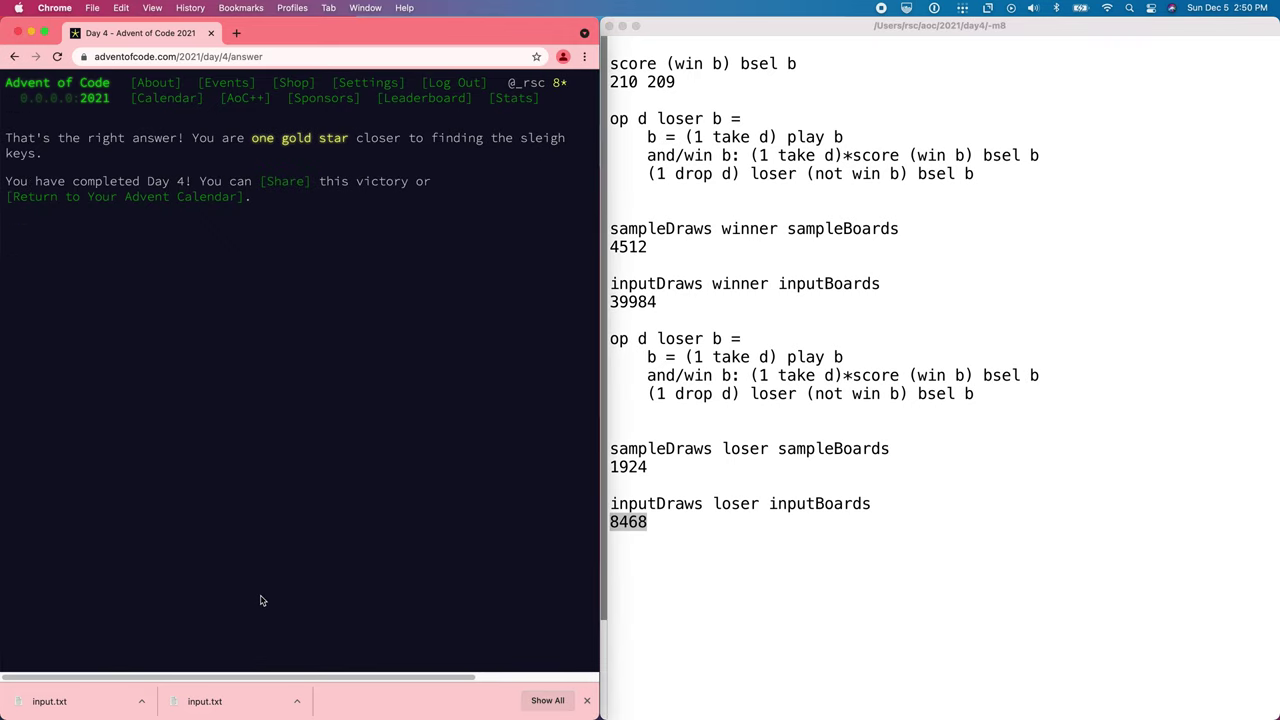